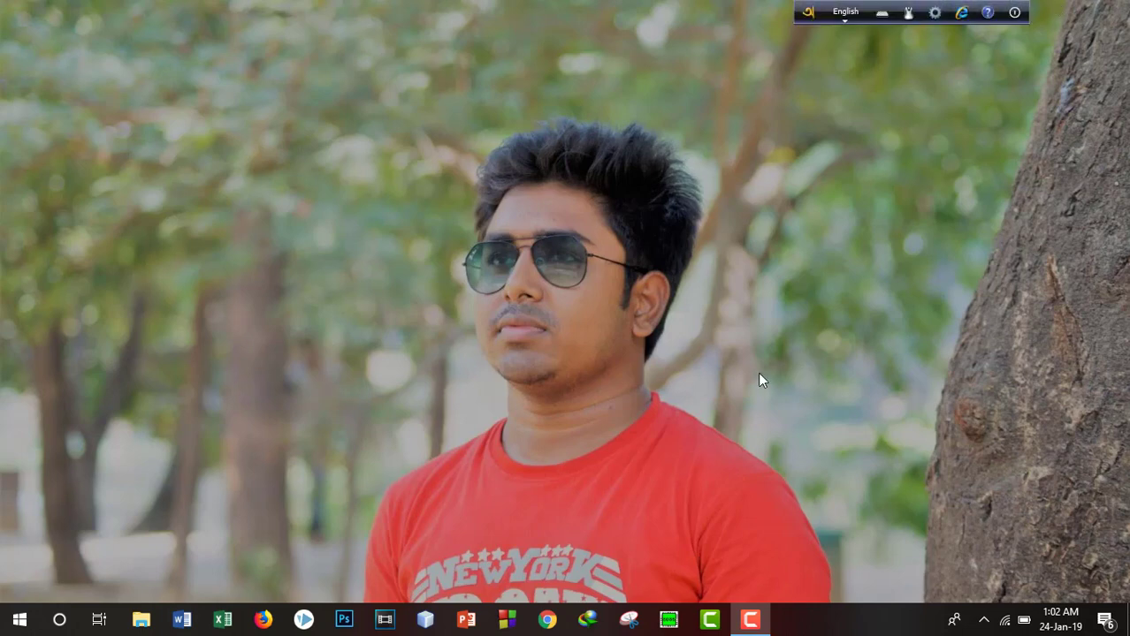
Step: Go to blogspot.com in Chrome and open the blog's Layout page
{"action": "left_click", "coordinate": [547, 619]}
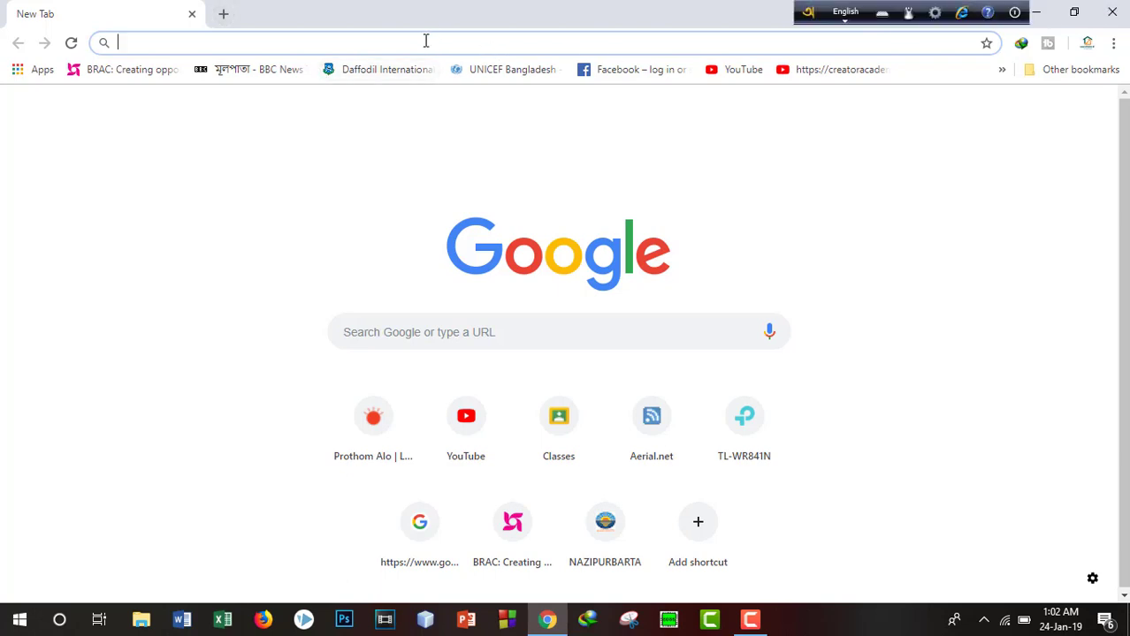
{"action": "type", "text": "blogspot.com"}
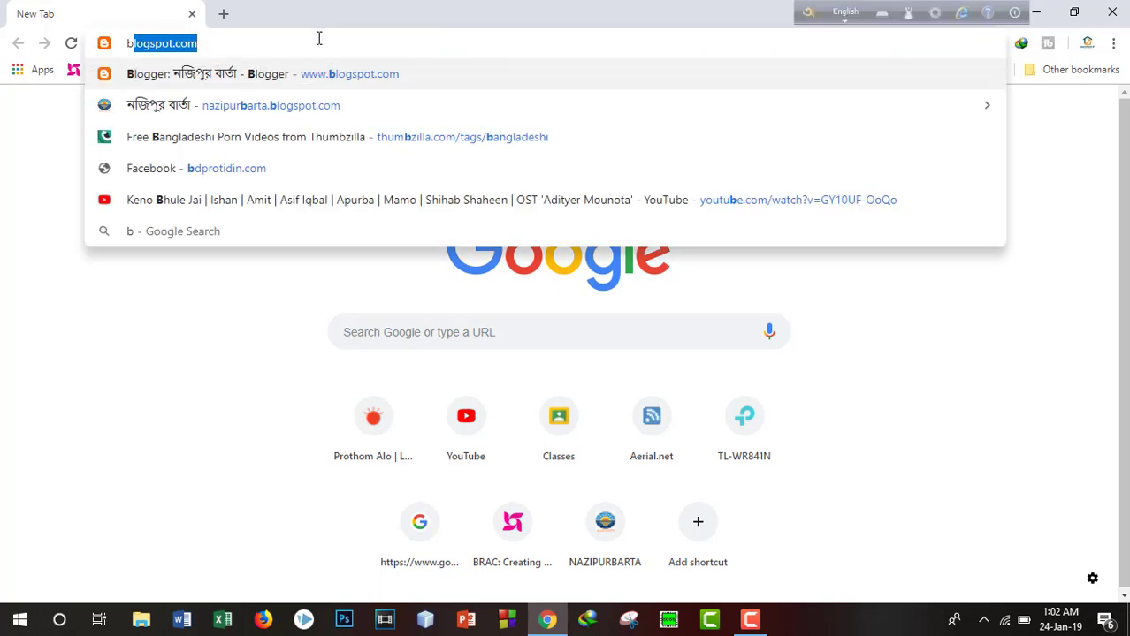
{"action": "left_click", "coordinate": [211, 43]}
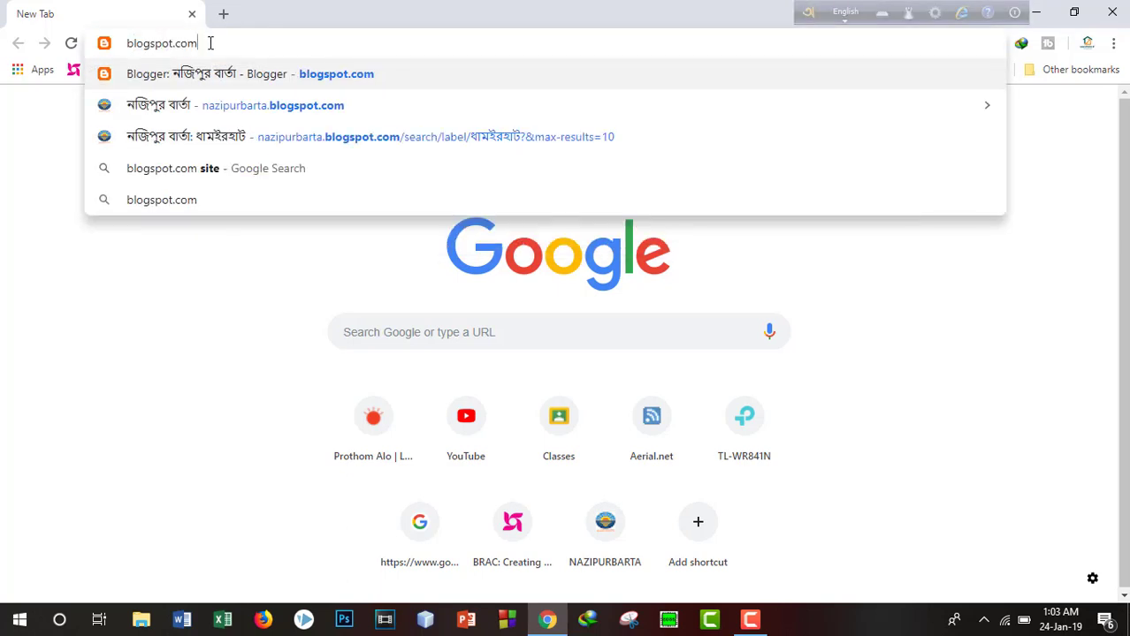
{"action": "key", "text": "Return"}
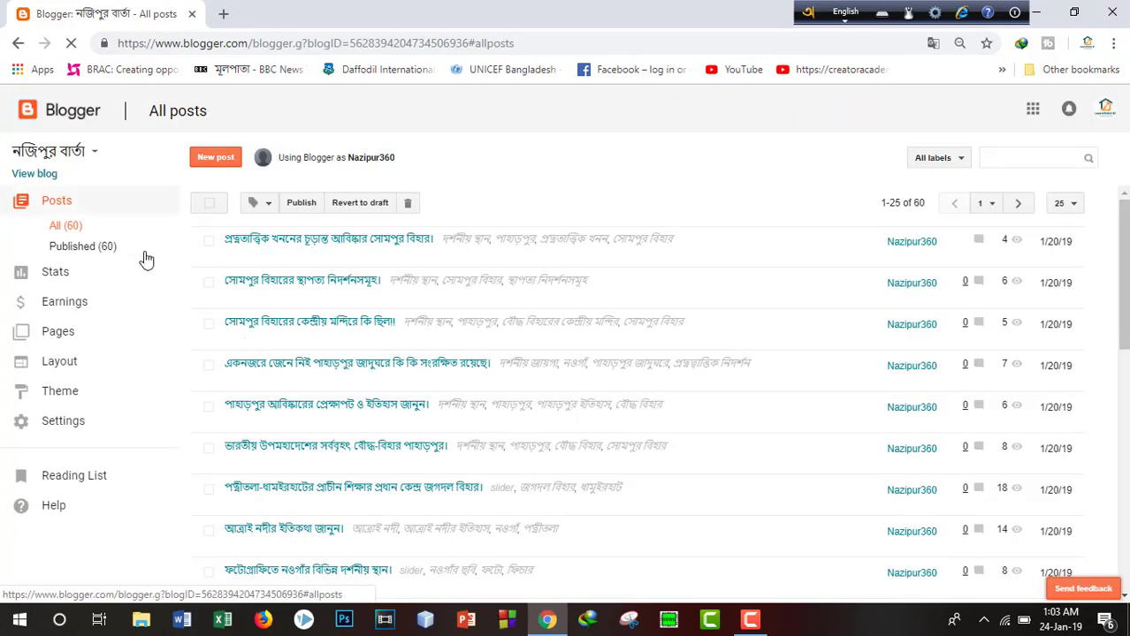
{"action": "left_click", "coordinate": [47, 370]}
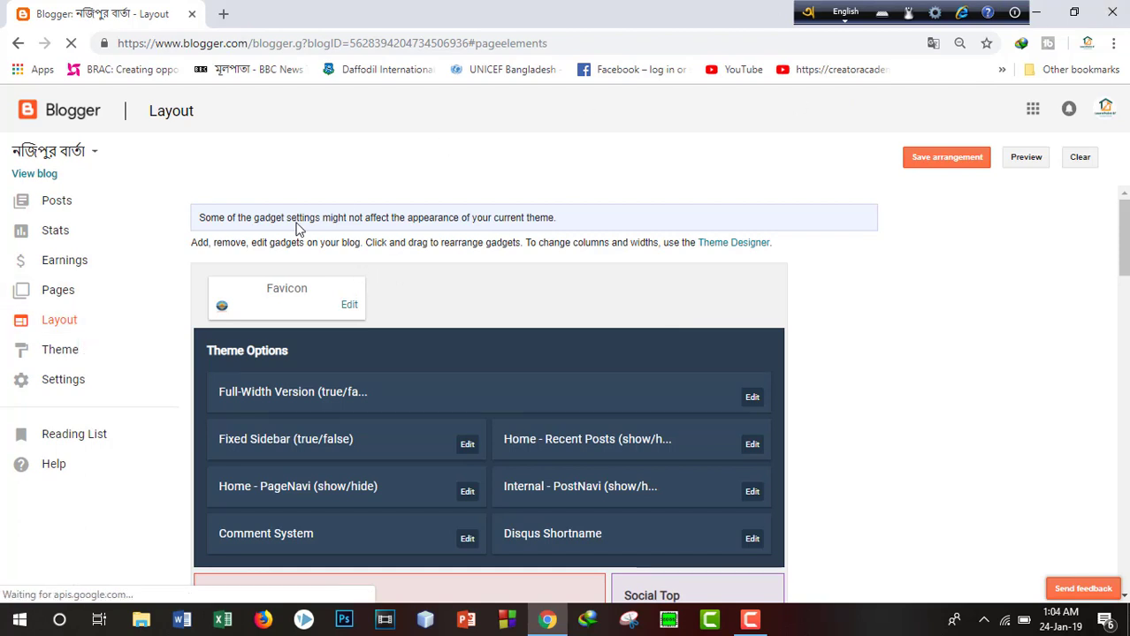
Step: Look through the layout's gadget areas, from Theme Options down to Sidebar Right (B)
{"action": "scroll", "coordinate": [731, 292], "scroll_direction": "down", "scroll_amount": 4}
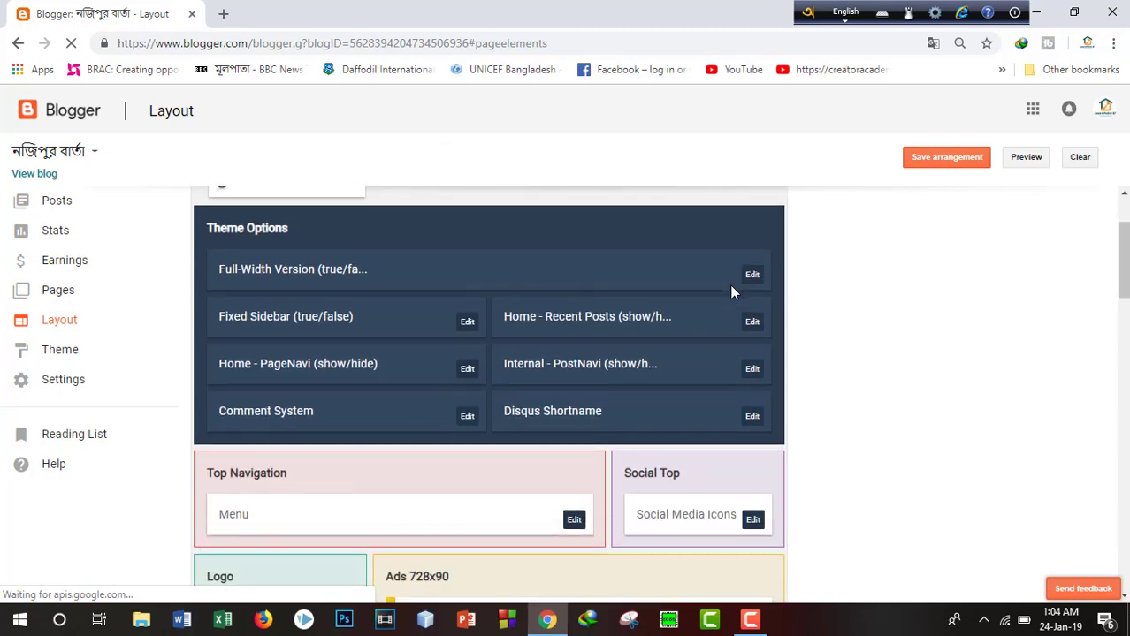
{"action": "scroll", "coordinate": [713, 382], "scroll_direction": "down", "scroll_amount": 5}
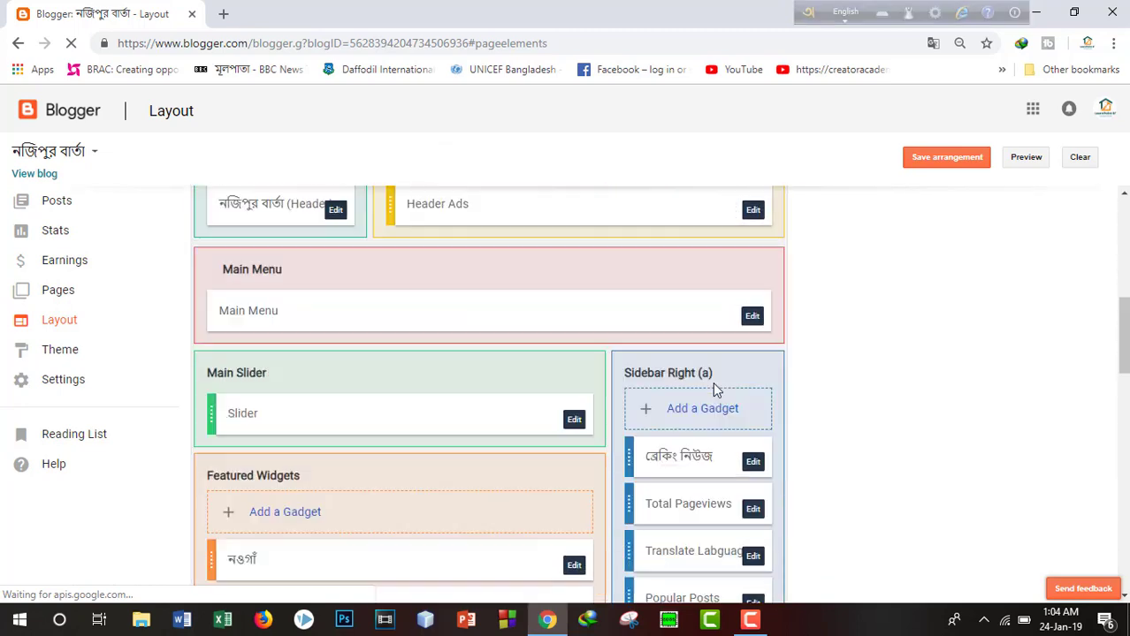
{"action": "scroll", "coordinate": [818, 321], "scroll_direction": "up", "scroll_amount": 2}
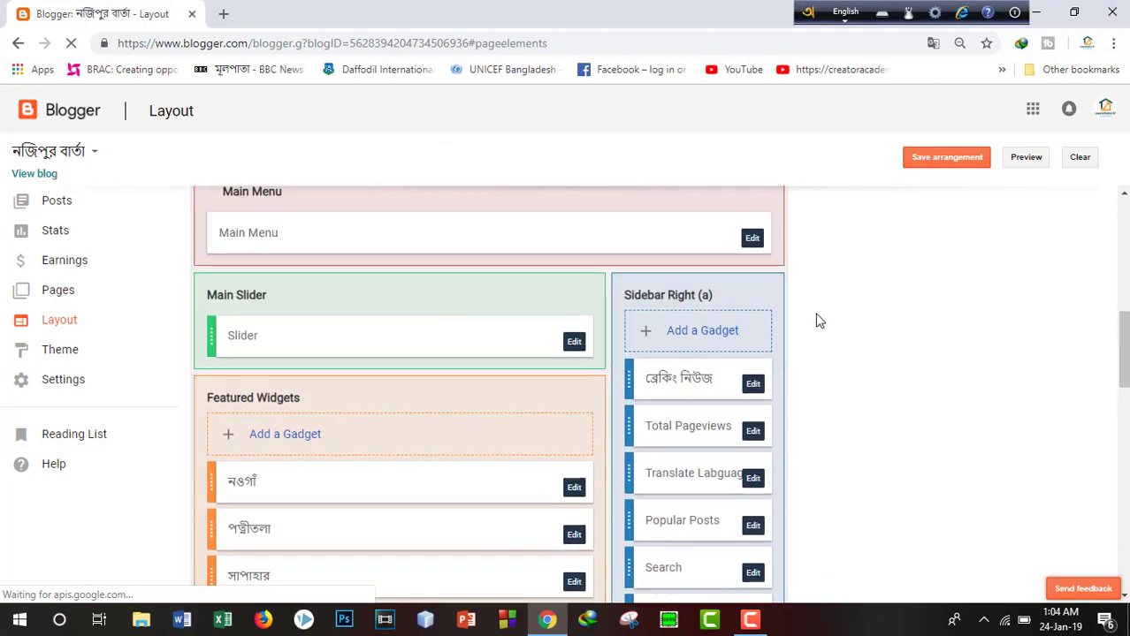
{"action": "scroll", "coordinate": [816, 319], "scroll_direction": "down", "scroll_amount": 1}
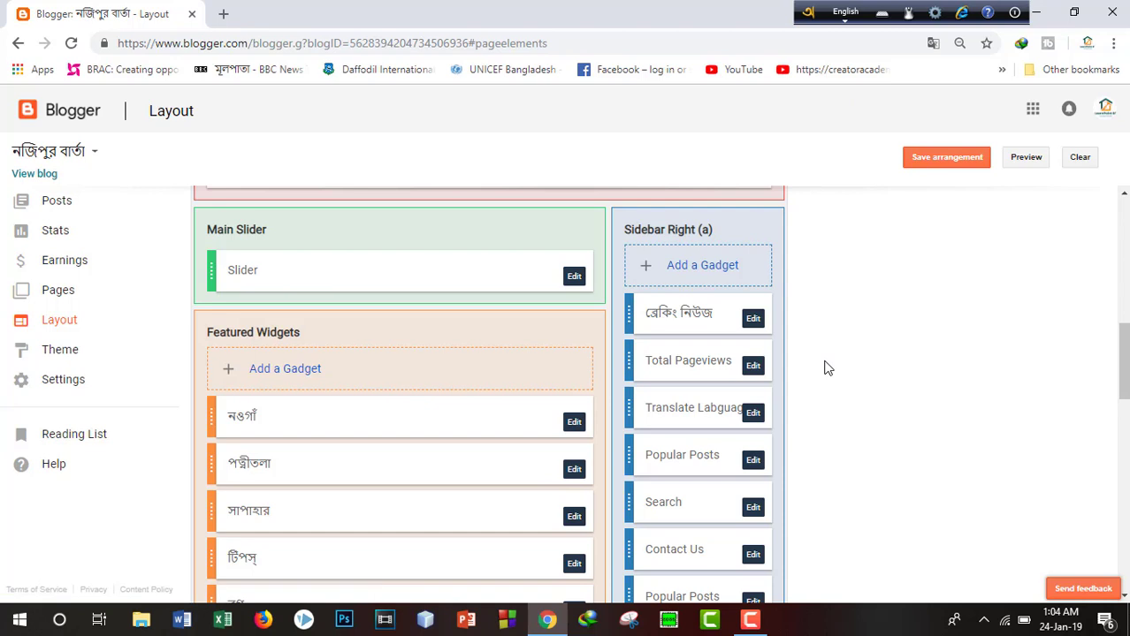
{"action": "scroll", "coordinate": [827, 368], "scroll_direction": "down", "scroll_amount": 4}
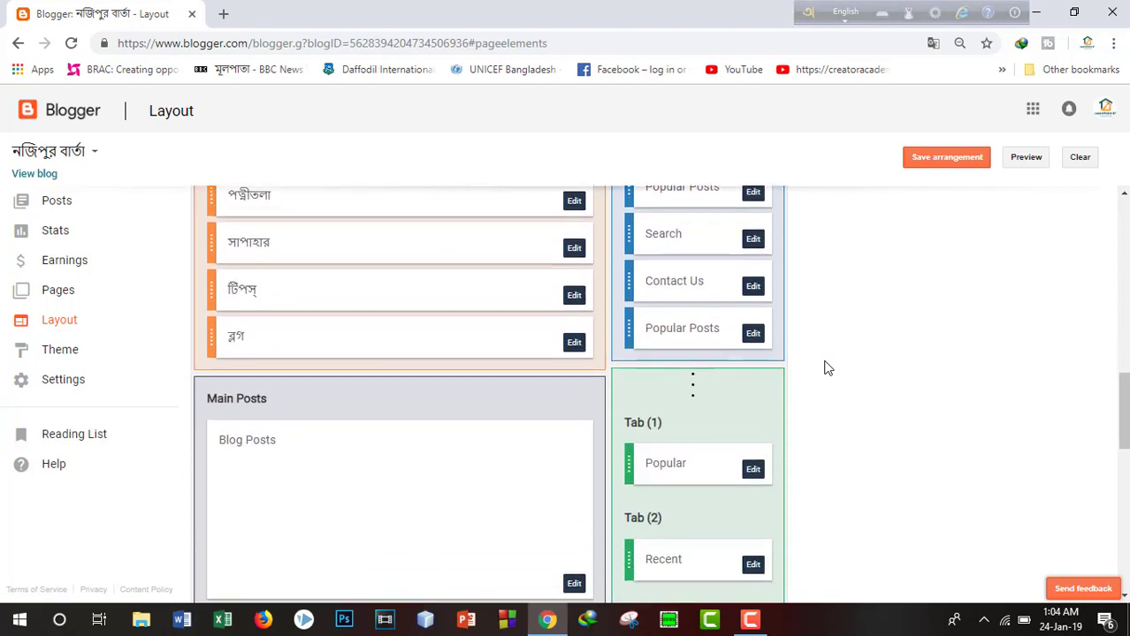
{"action": "scroll", "coordinate": [757, 452], "scroll_direction": "down", "scroll_amount": 5}
{"action": "scroll", "coordinate": [757, 449], "scroll_direction": "down", "scroll_amount": 1}
{"action": "scroll", "coordinate": [757, 449], "scroll_direction": "up", "scroll_amount": 3}
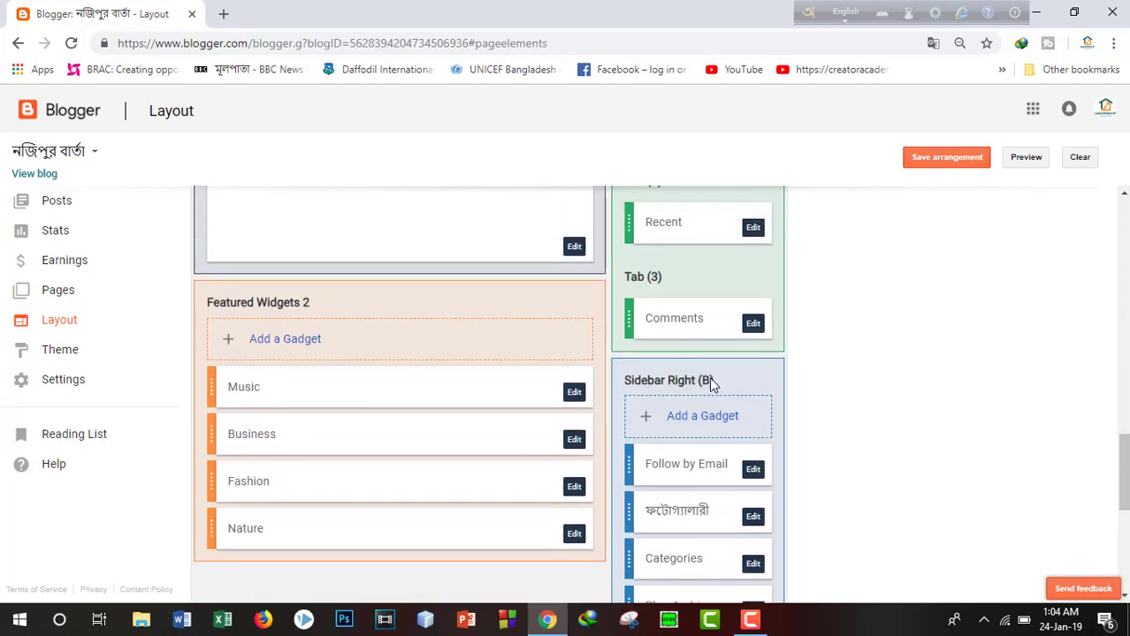
{"action": "scroll", "coordinate": [716, 434], "scroll_direction": "up", "scroll_amount": 10}
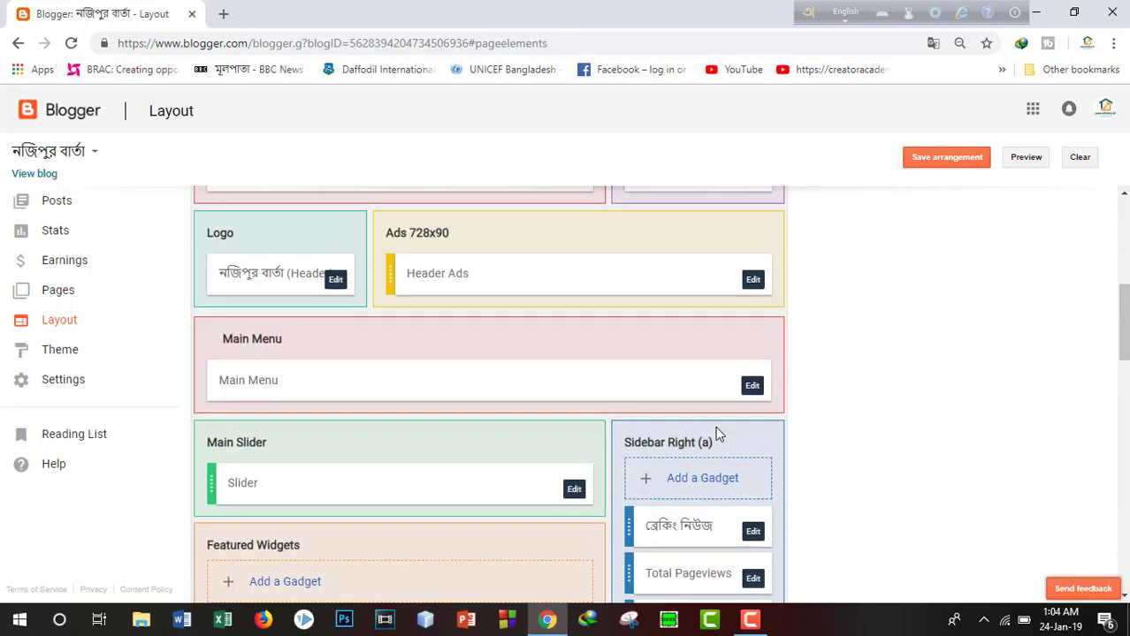
Step: Add an HTML/JavaScript gadget to Sidebar Right (a) and title it "Date & Time", ready for its content
{"action": "scroll", "coordinate": [825, 316], "scroll_direction": "down", "scroll_amount": 3}
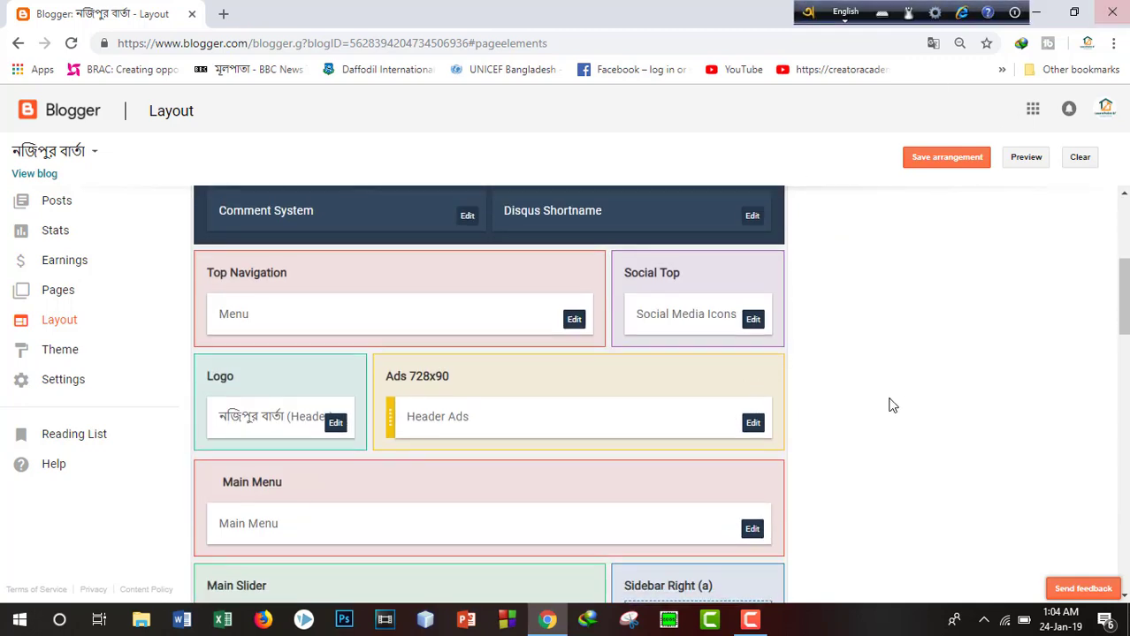
{"action": "scroll", "coordinate": [891, 405], "scroll_direction": "down", "scroll_amount": 1}
{"action": "scroll", "coordinate": [891, 405], "scroll_direction": "down", "scroll_amount": 3}
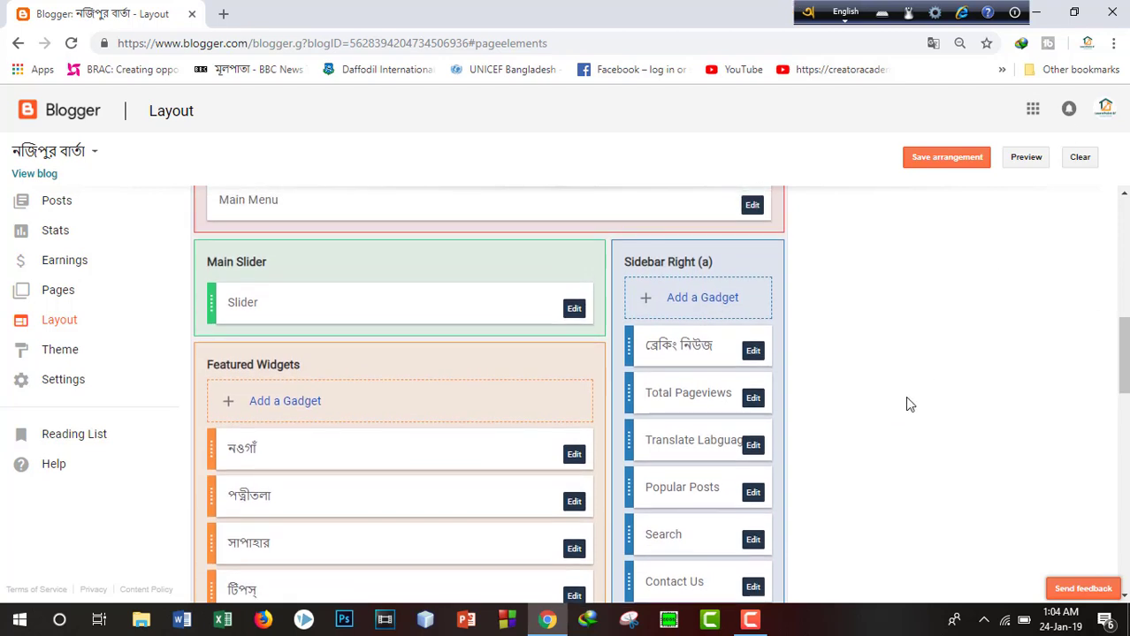
{"action": "left_click", "coordinate": [724, 300]}
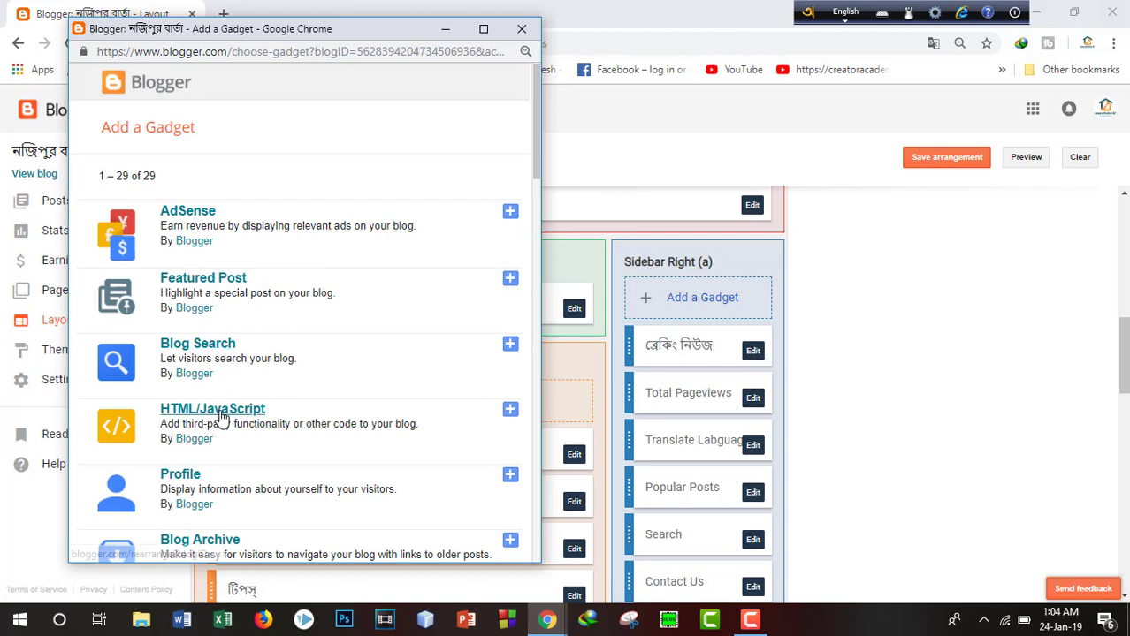
{"action": "left_click", "coordinate": [510, 412]}
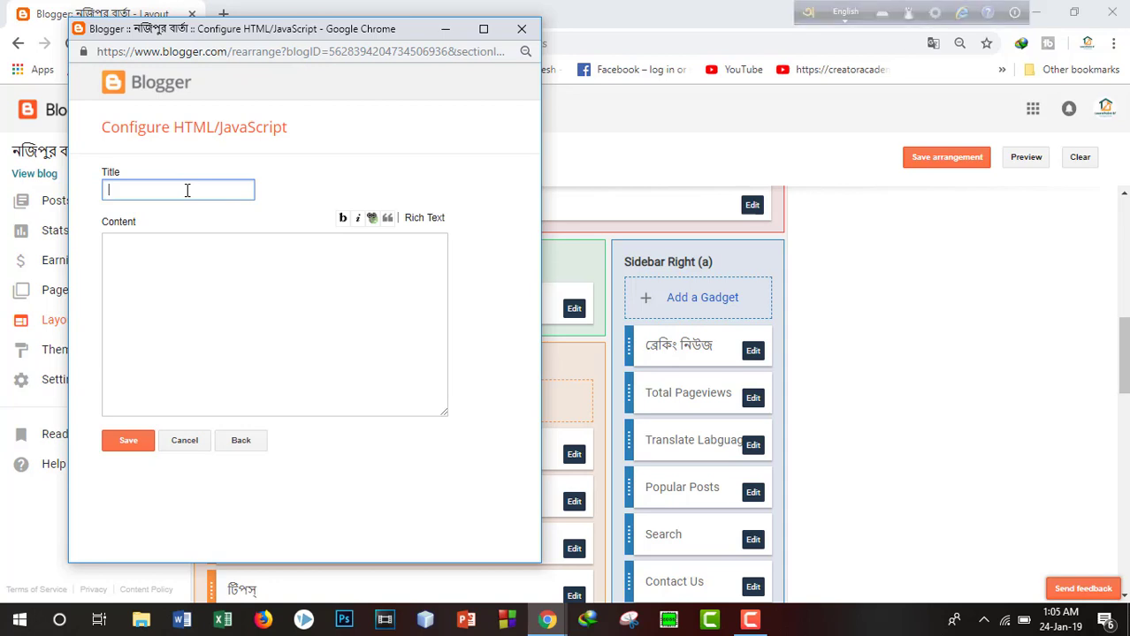
{"action": "type", "text": "Date & Time"}
{"action": "left_click", "coordinate": [240, 351]}
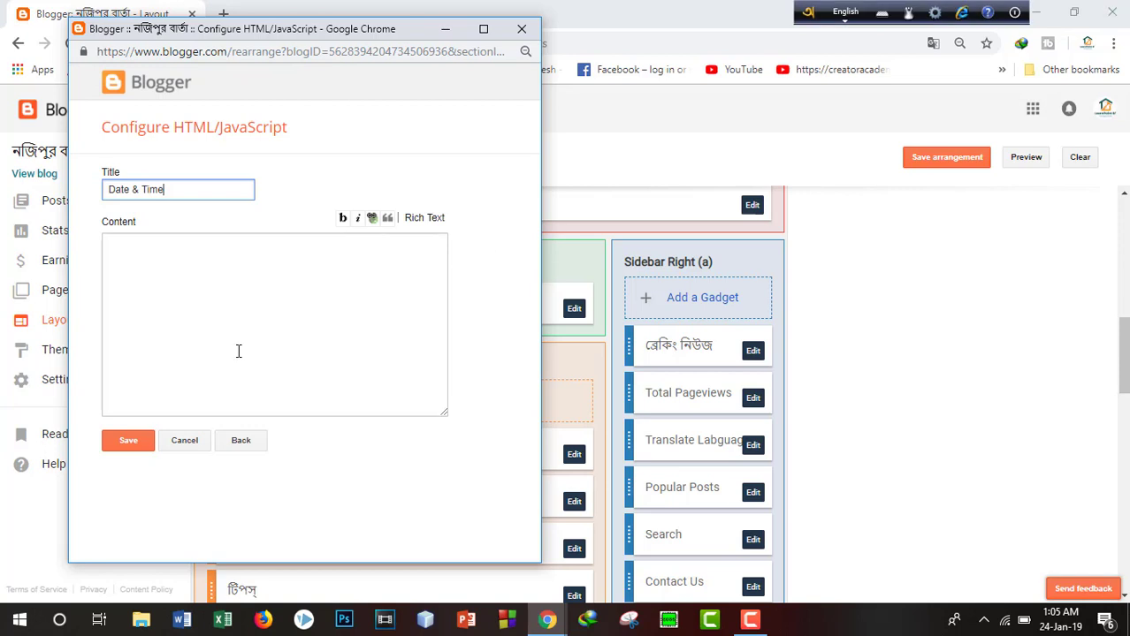
{"action": "left_click", "coordinate": [189, 273]}
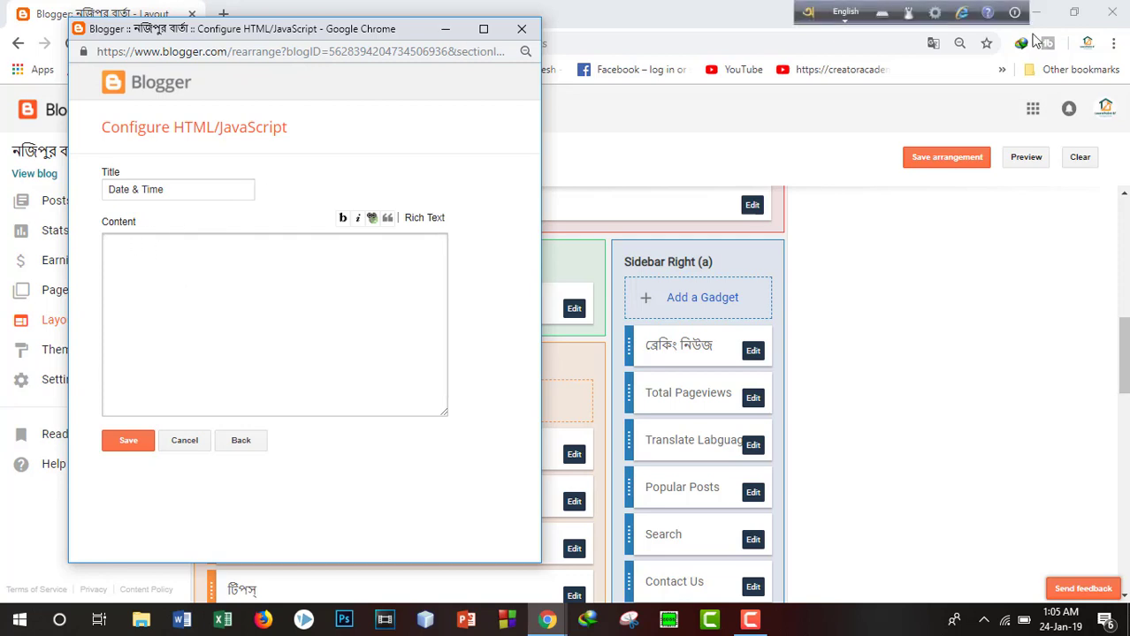
Step: Minimize the gadget configuration window and open google.com in a new browser tab
{"action": "left_click", "coordinate": [446, 32]}
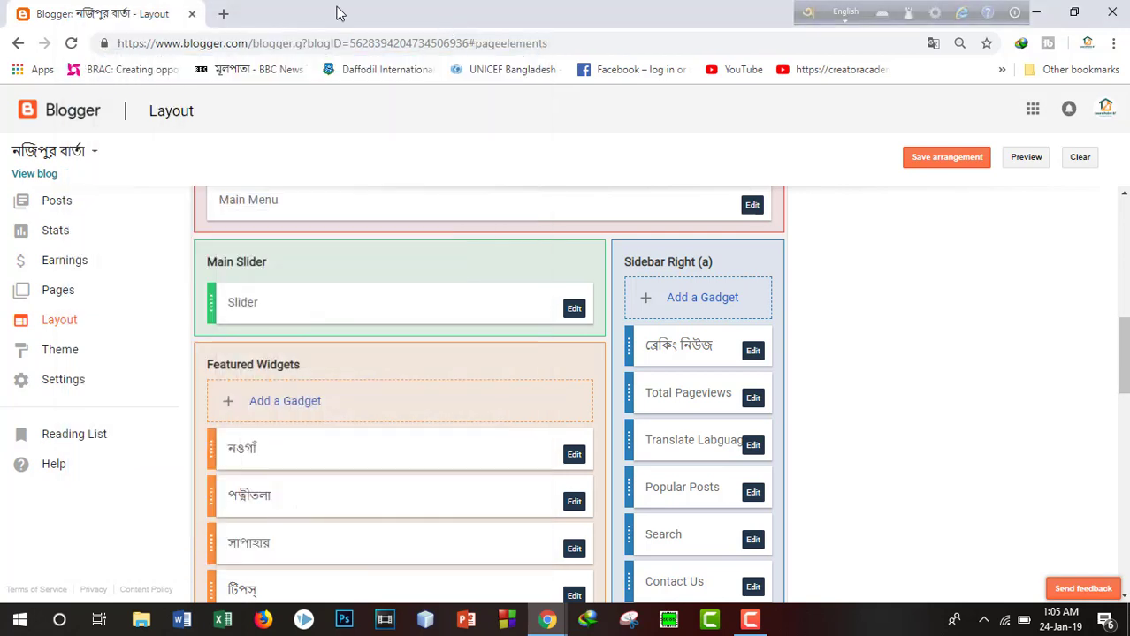
{"action": "left_click", "coordinate": [224, 17]}
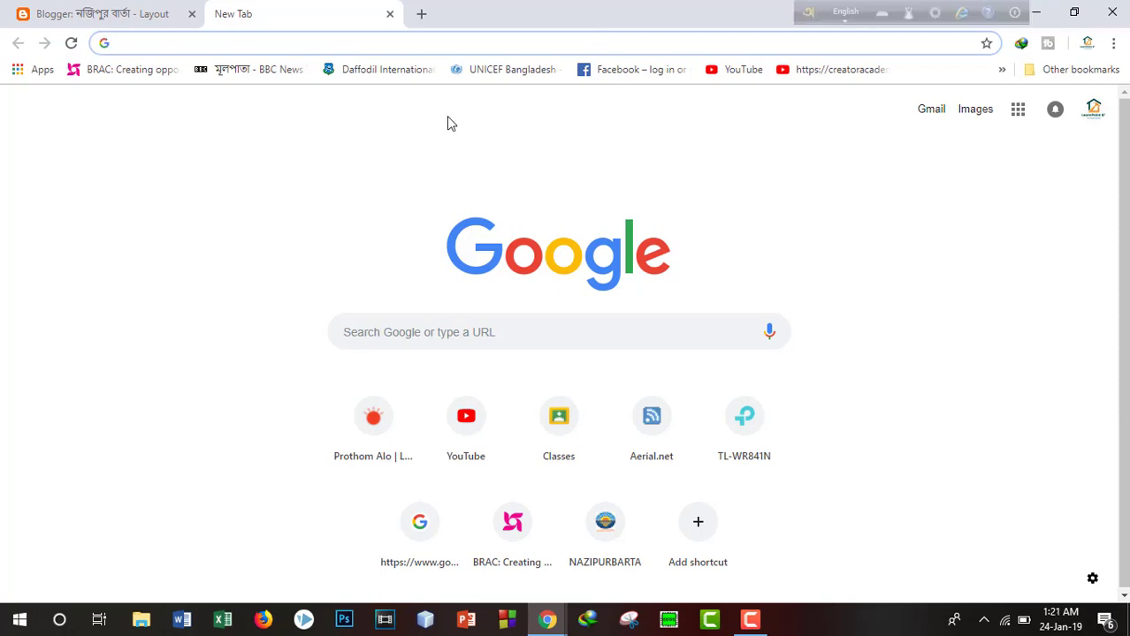
{"action": "type", "text": "g"}
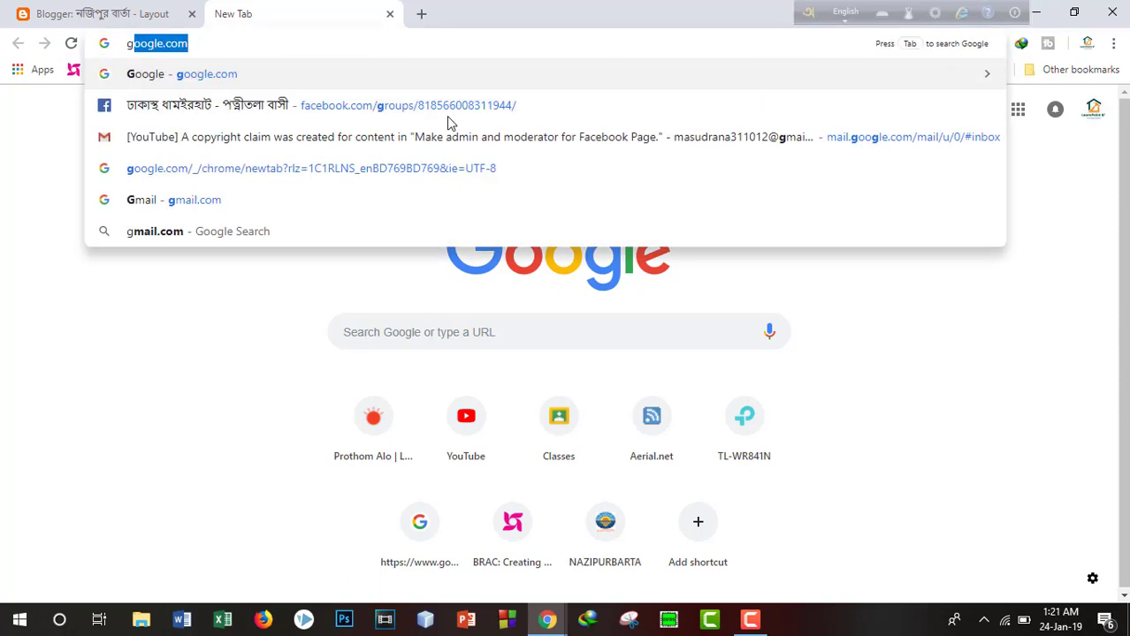
{"action": "key", "text": "Return"}
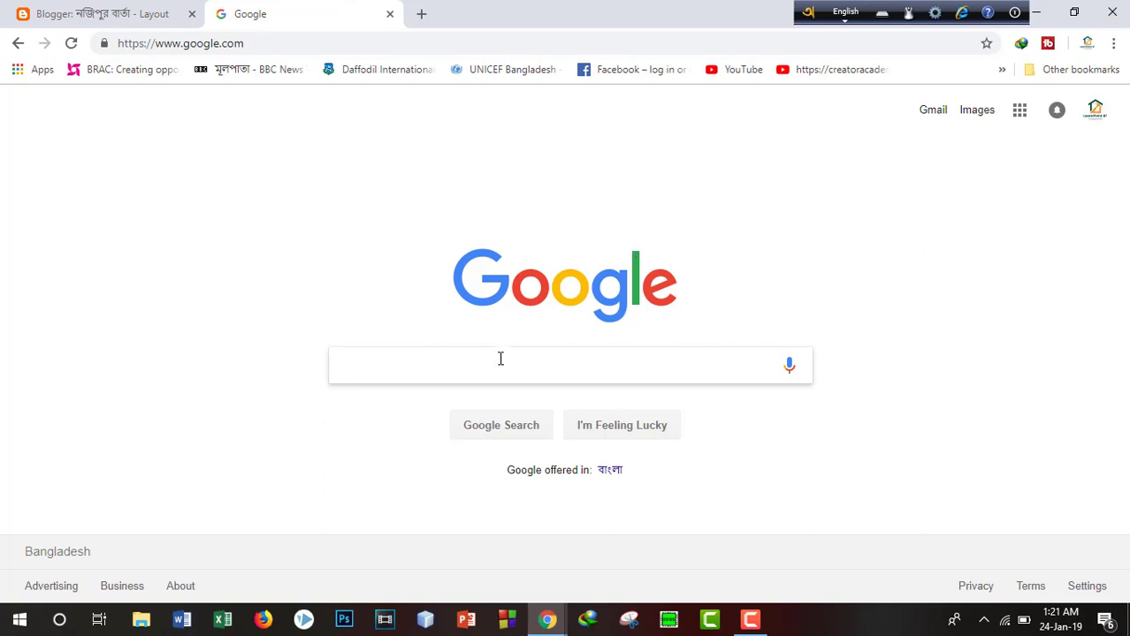
{"action": "left_click", "coordinate": [494, 363]}
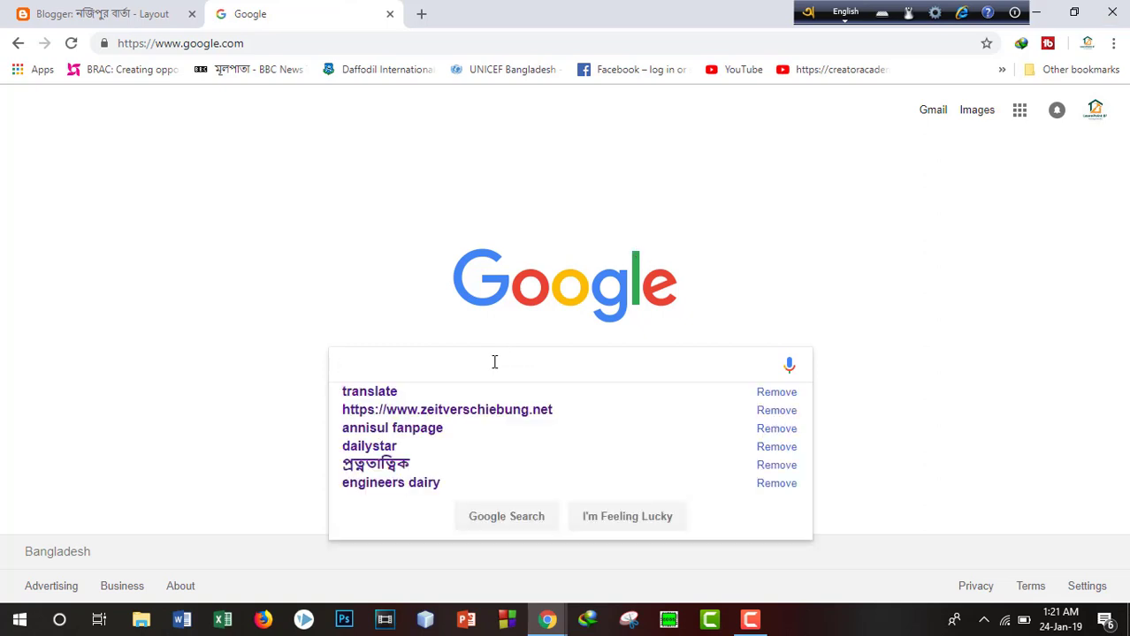
{"action": "left_click", "coordinate": [417, 279]}
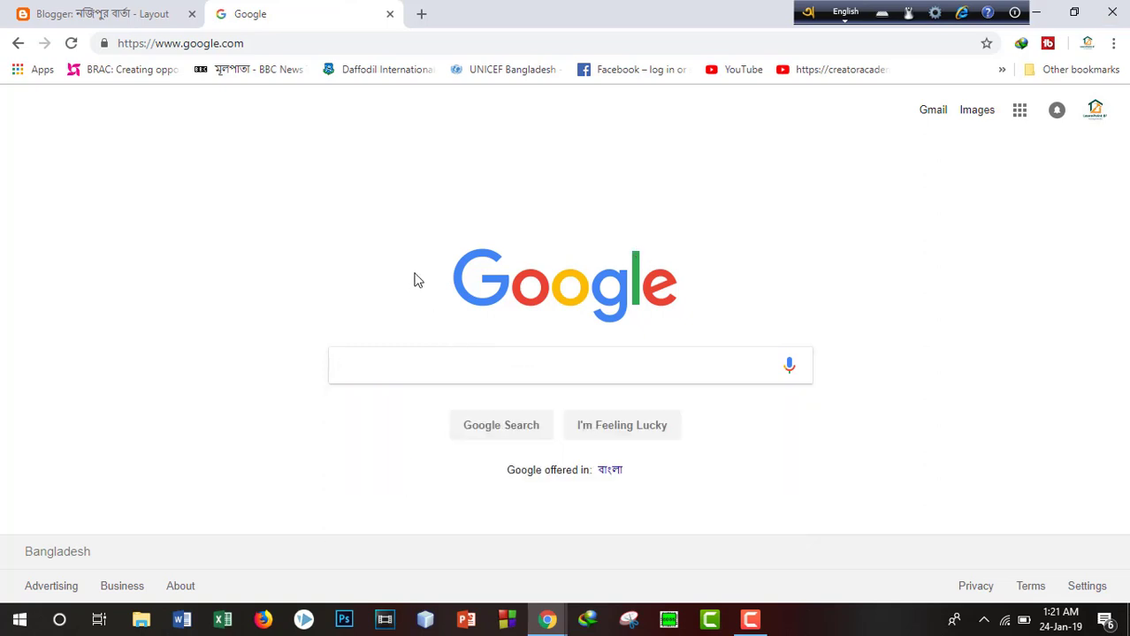
{"action": "left_click", "coordinate": [404, 358]}
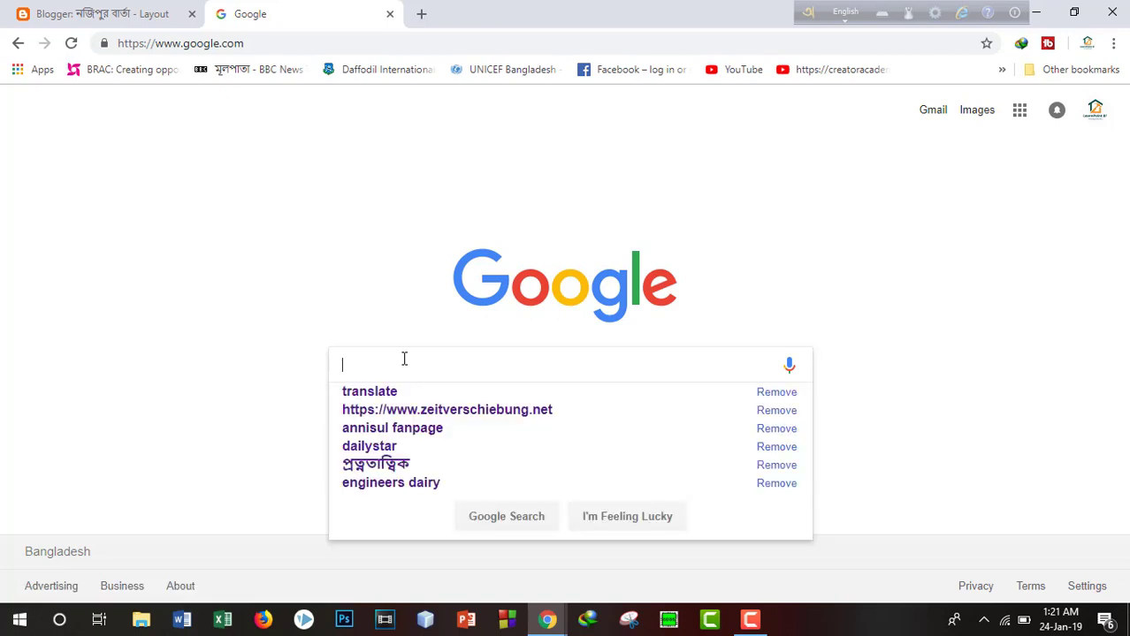
{"action": "type", "text": "https://www.zeitverschiebung.net"}
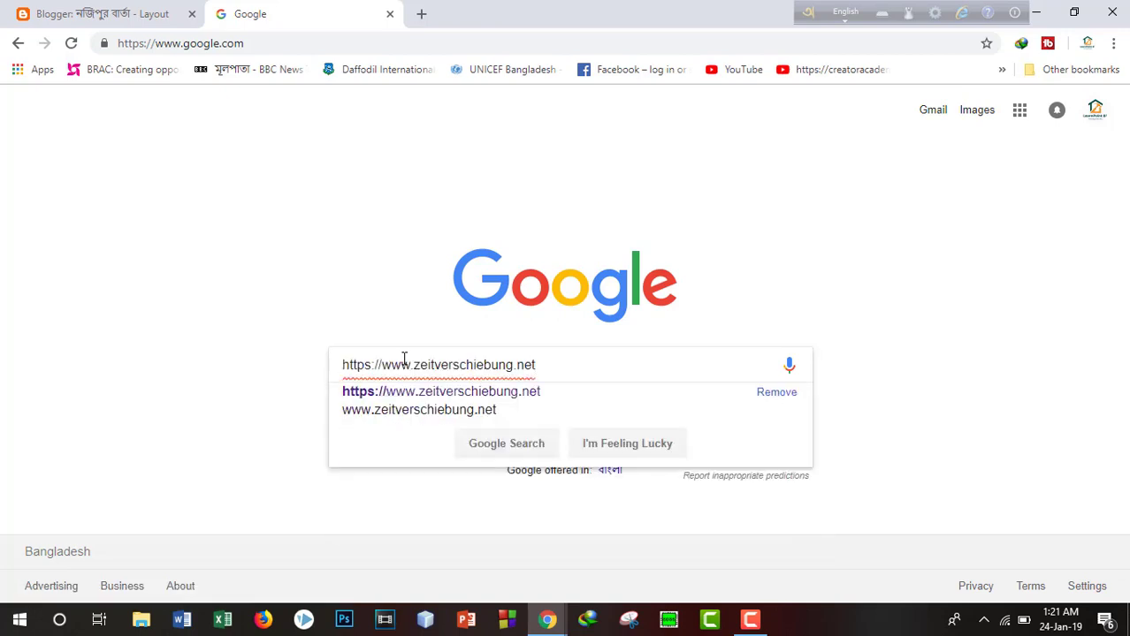
{"action": "key", "text": "Return"}
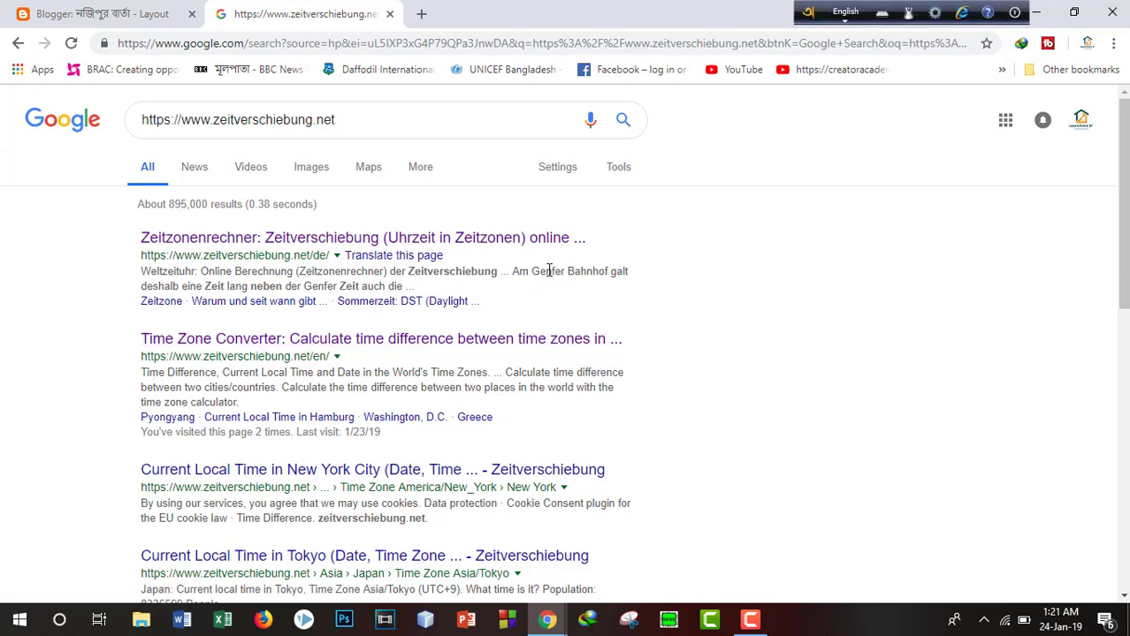
{"action": "left_click", "coordinate": [356, 346]}
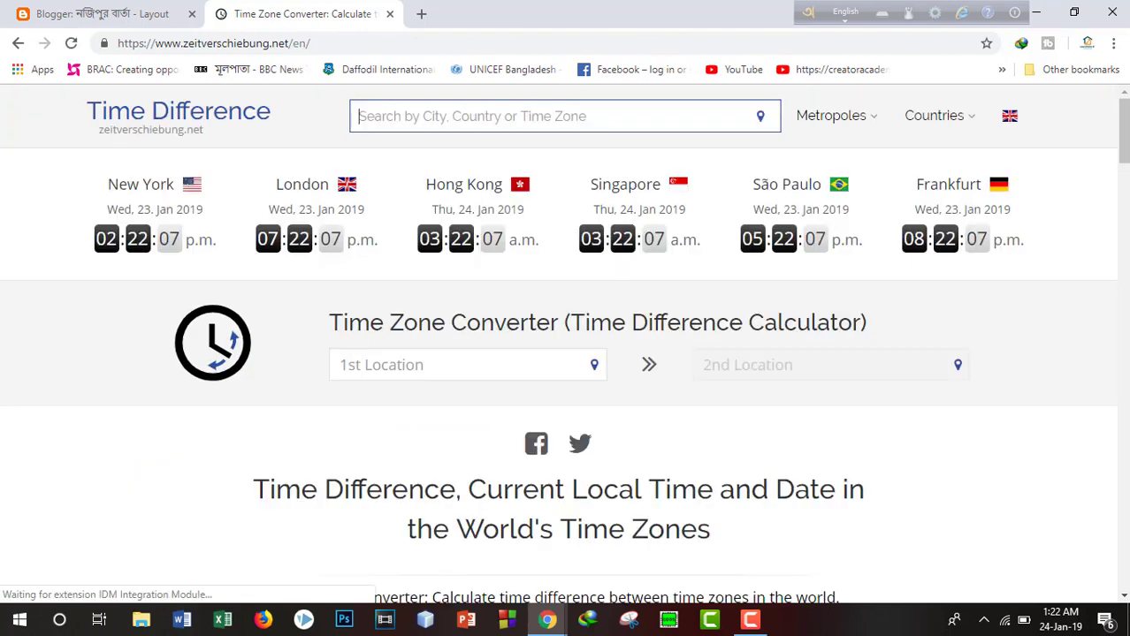
Step: Search the Time Difference site for "bangladesh" and open the Bangladesh Standard Time (BST) page at its current local time clock
{"action": "left_click", "coordinate": [422, 115]}
{"action": "type", "text": "b"}
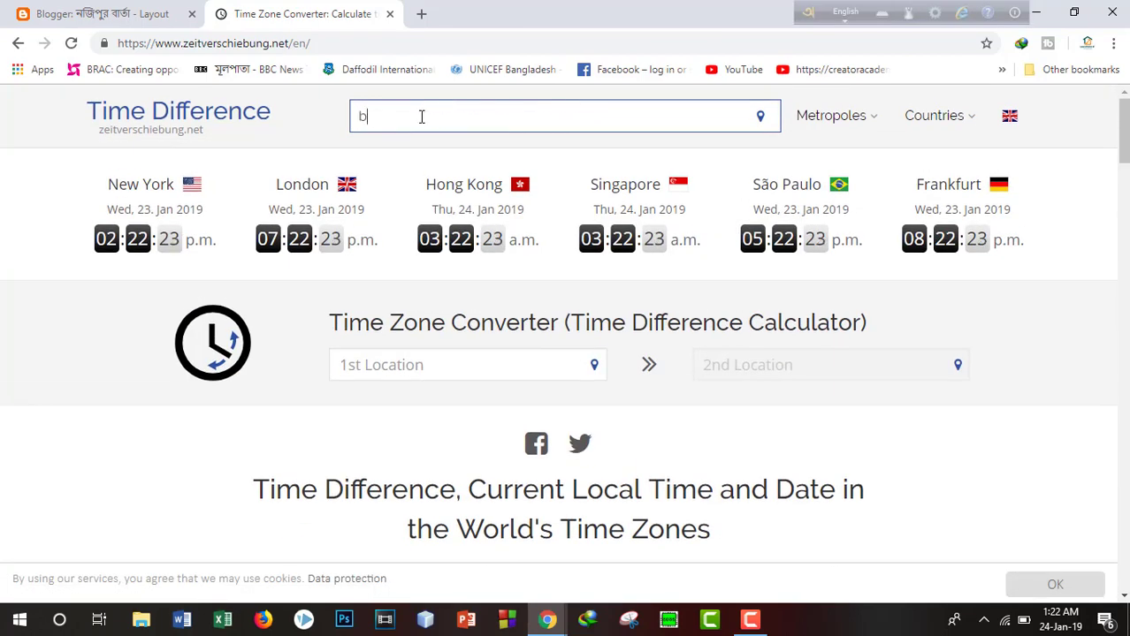
{"action": "type", "text": "ang"}
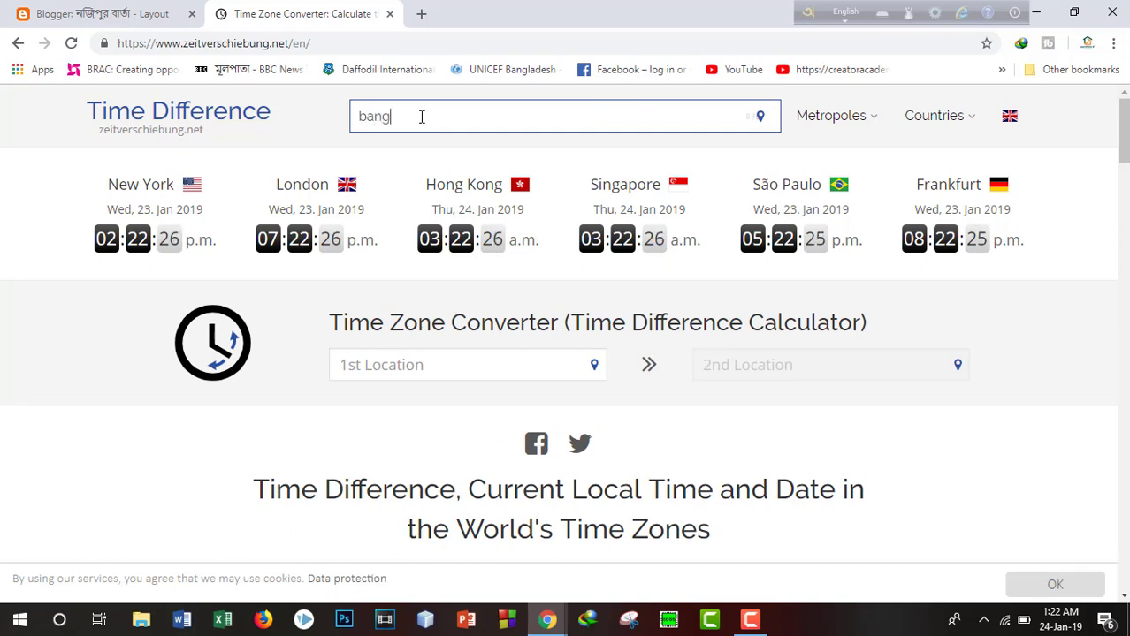
{"action": "type", "text": "ladesh"}
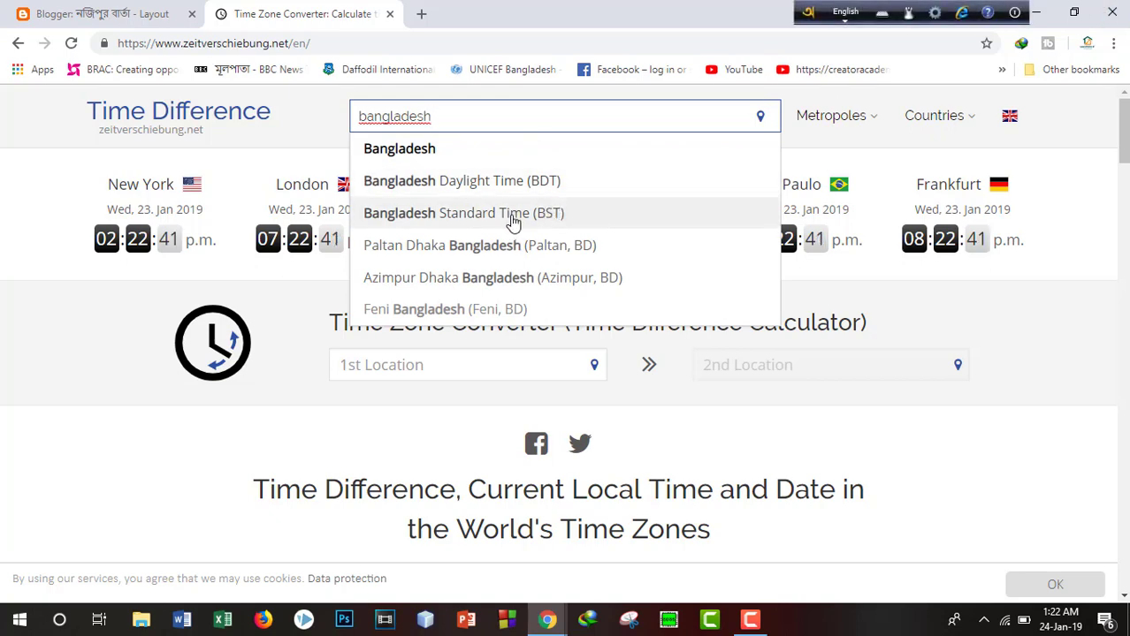
{"action": "left_click", "coordinate": [513, 221]}
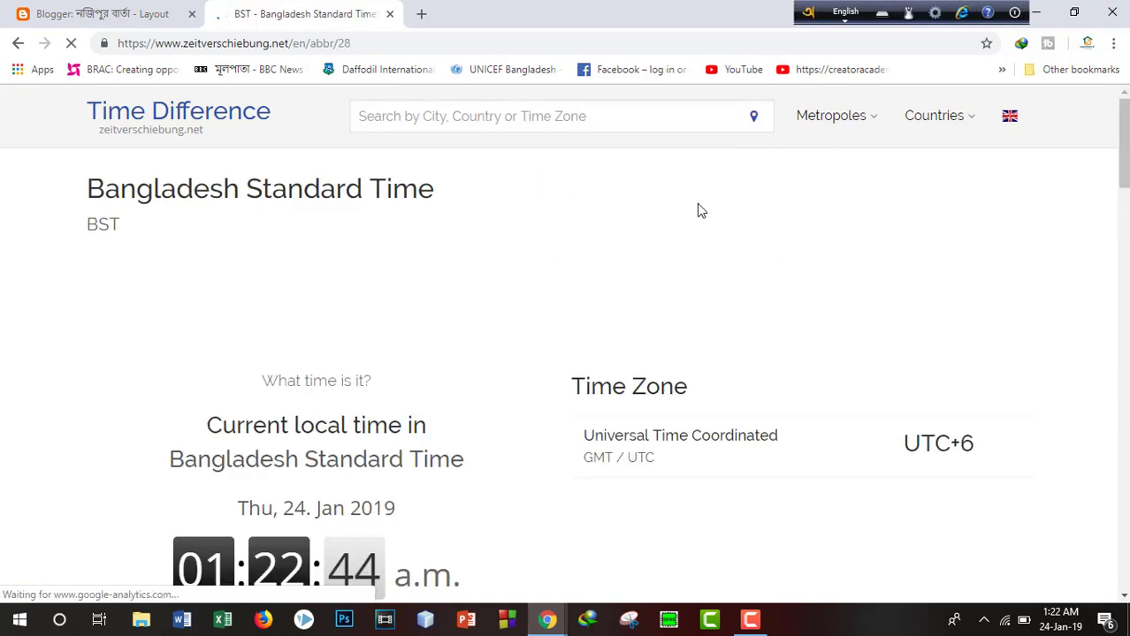
{"action": "scroll", "coordinate": [432, 384], "scroll_direction": "down", "scroll_amount": 2}
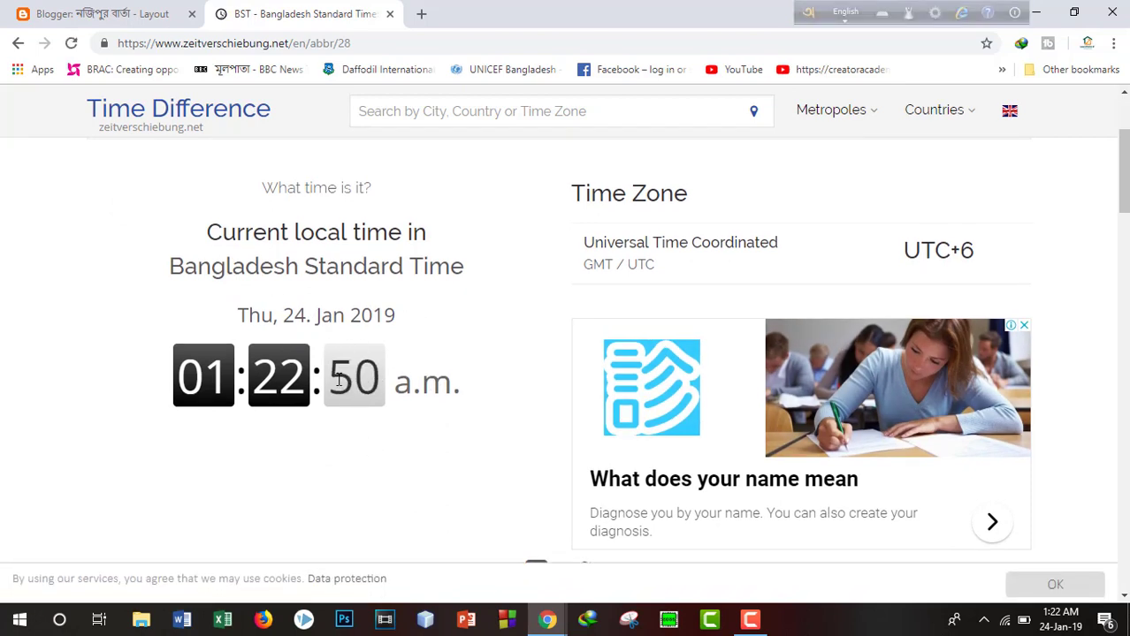
{"action": "scroll", "coordinate": [437, 453], "scroll_direction": "down", "scroll_amount": 2}
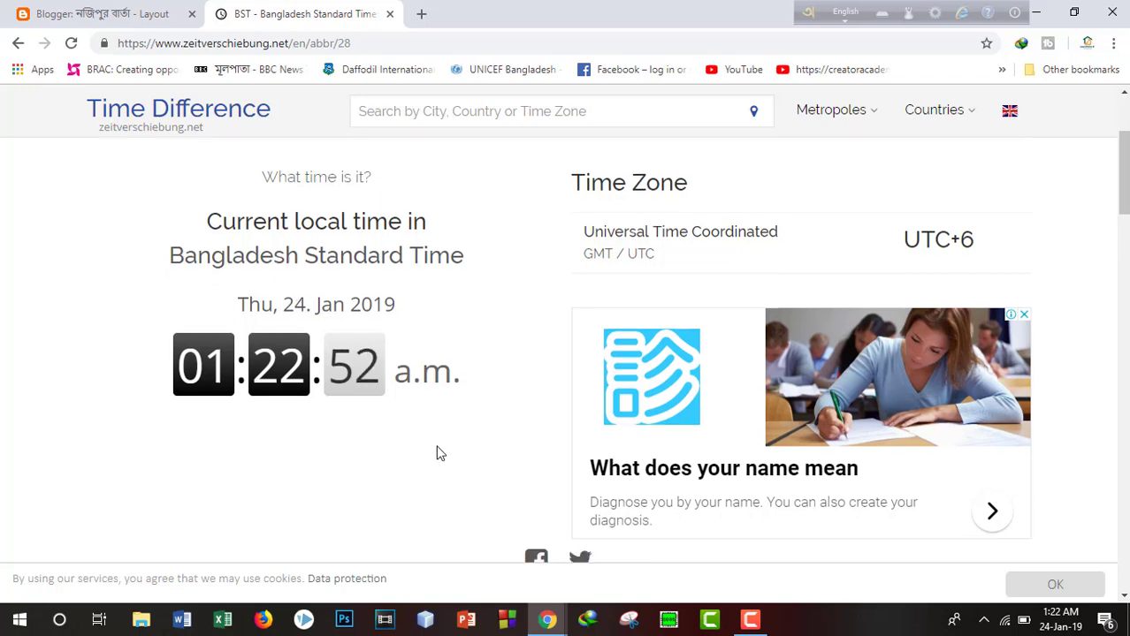
{"action": "scroll", "coordinate": [436, 453], "scroll_direction": "up", "scroll_amount": 1}
{"action": "scroll", "coordinate": [436, 453], "scroll_direction": "up", "scroll_amount": 1}
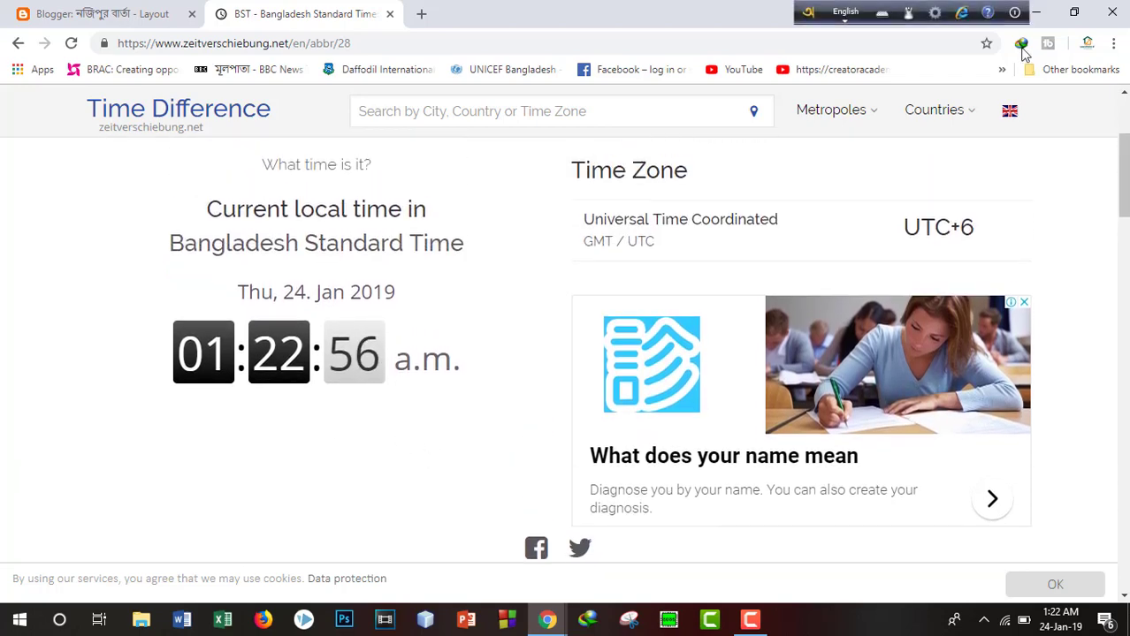
Step: Open the Dhaka city page from the list of big cities with UTC+6
{"action": "left_click", "coordinate": [831, 110]}
{"action": "left_click", "coordinate": [307, 510]}
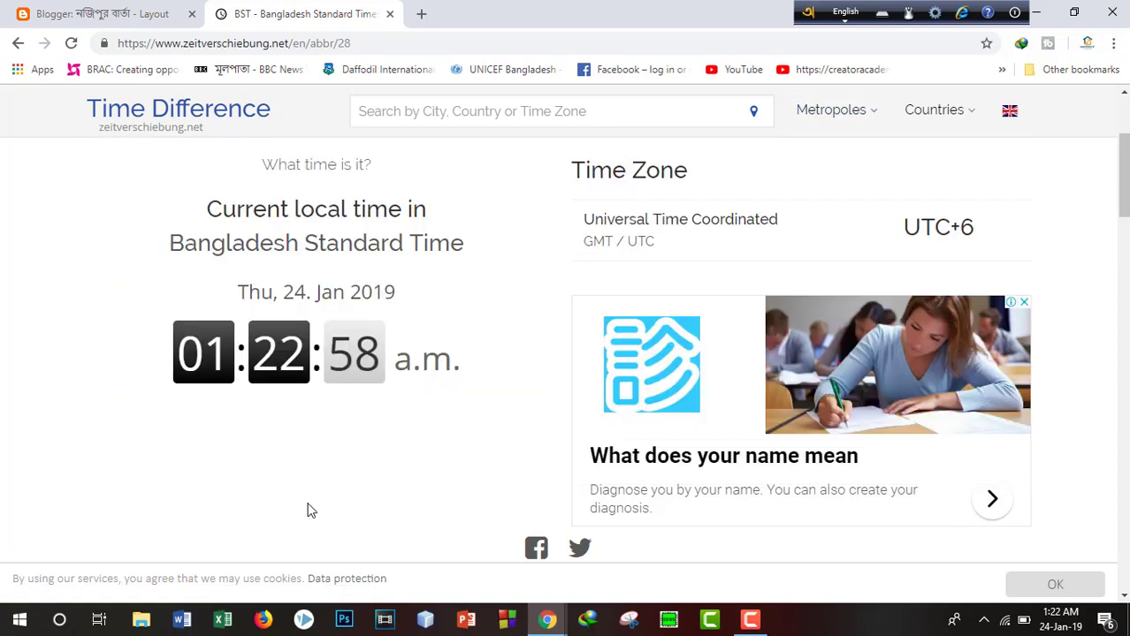
{"action": "scroll", "coordinate": [367, 458], "scroll_direction": "down", "scroll_amount": 6}
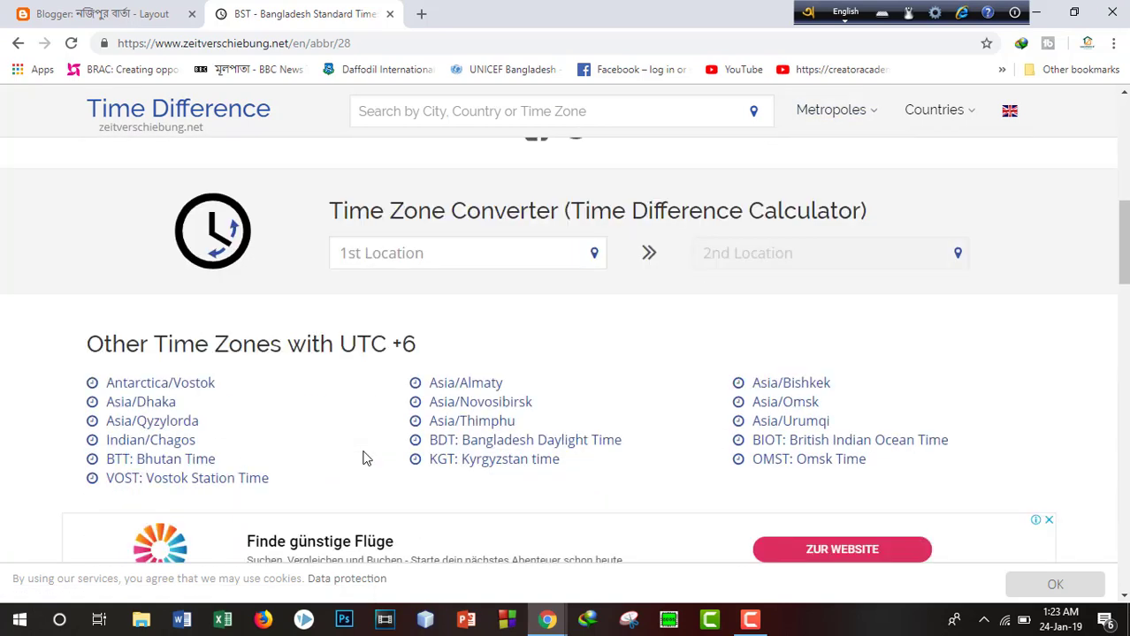
{"action": "scroll", "coordinate": [367, 458], "scroll_direction": "down", "scroll_amount": 2}
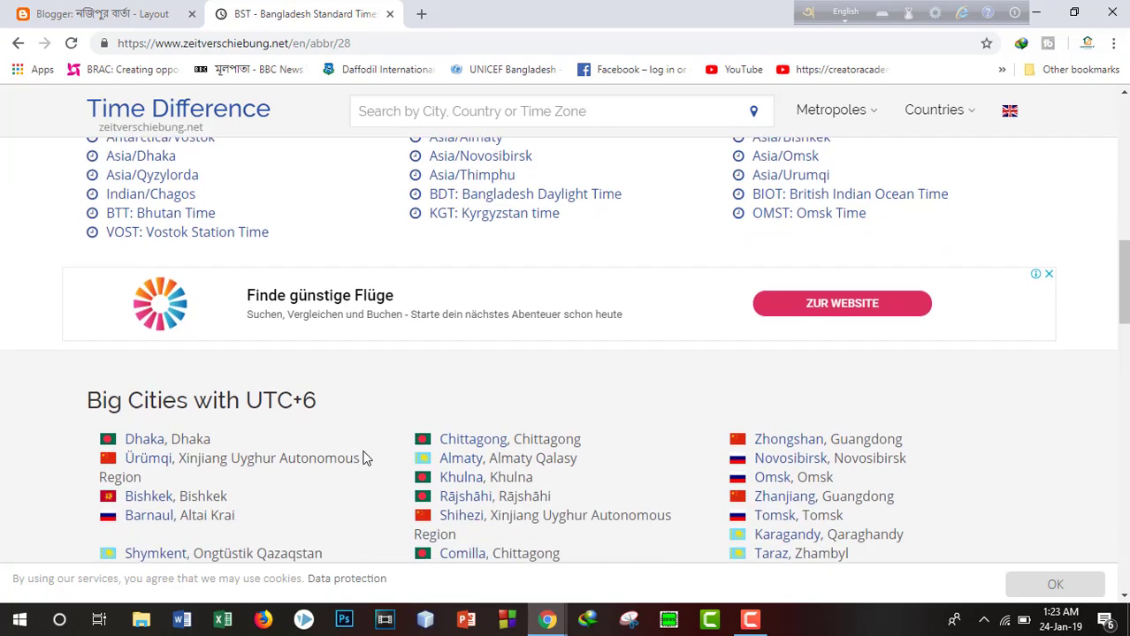
{"action": "scroll", "coordinate": [365, 458], "scroll_direction": "up", "scroll_amount": 2}
{"action": "scroll", "coordinate": [365, 458], "scroll_direction": "down", "scroll_amount": 4}
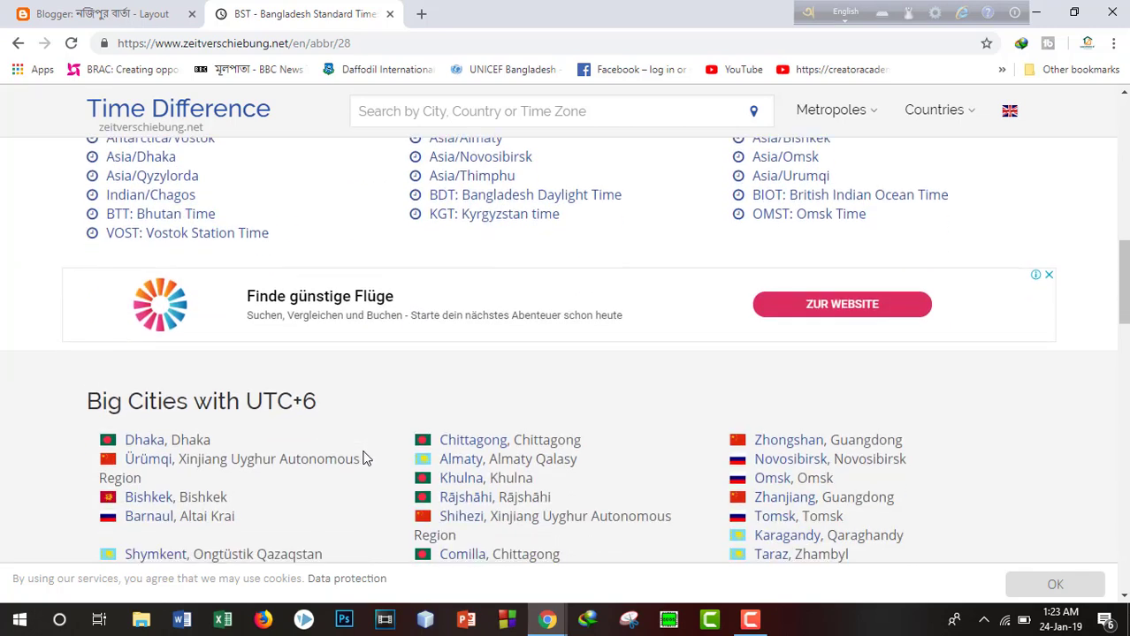
{"action": "scroll", "coordinate": [358, 455], "scroll_direction": "up", "scroll_amount": 1}
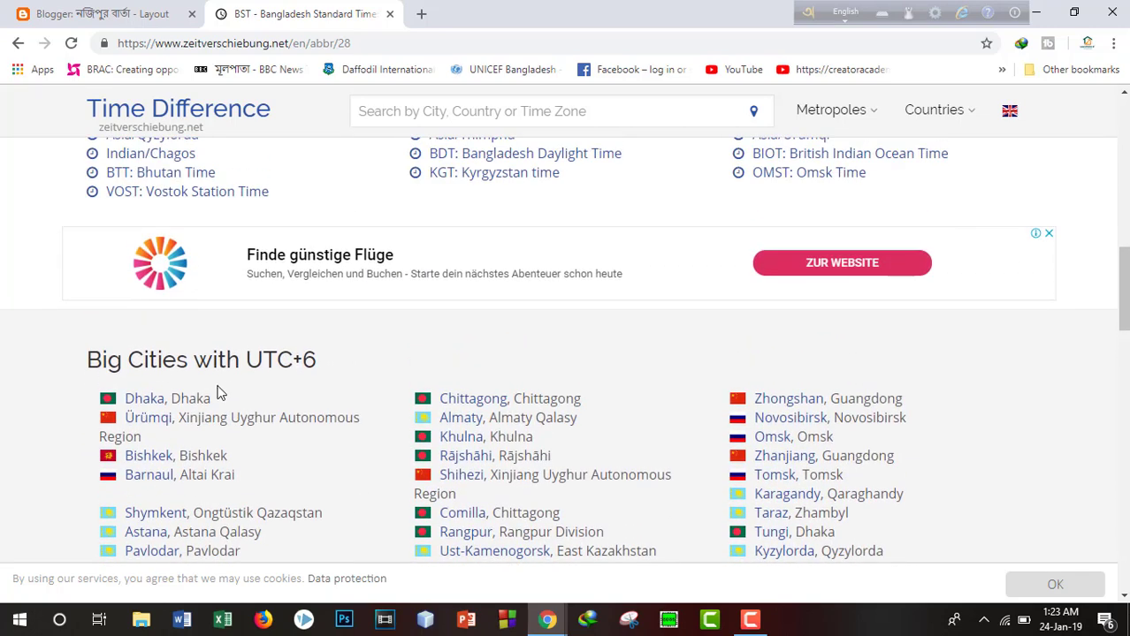
{"action": "left_click", "coordinate": [150, 403]}
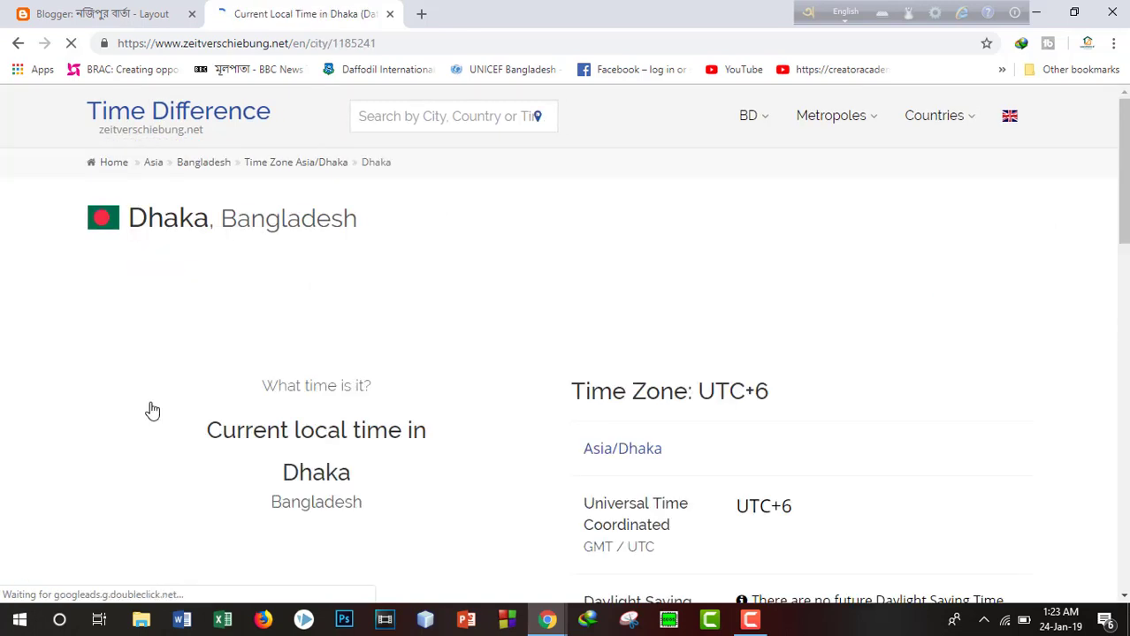
Step: Open the HTML clock widget for Dhaka, Bangladesh and copy its complete embed code
{"action": "scroll", "coordinate": [424, 438], "scroll_direction": "down", "scroll_amount": 3}
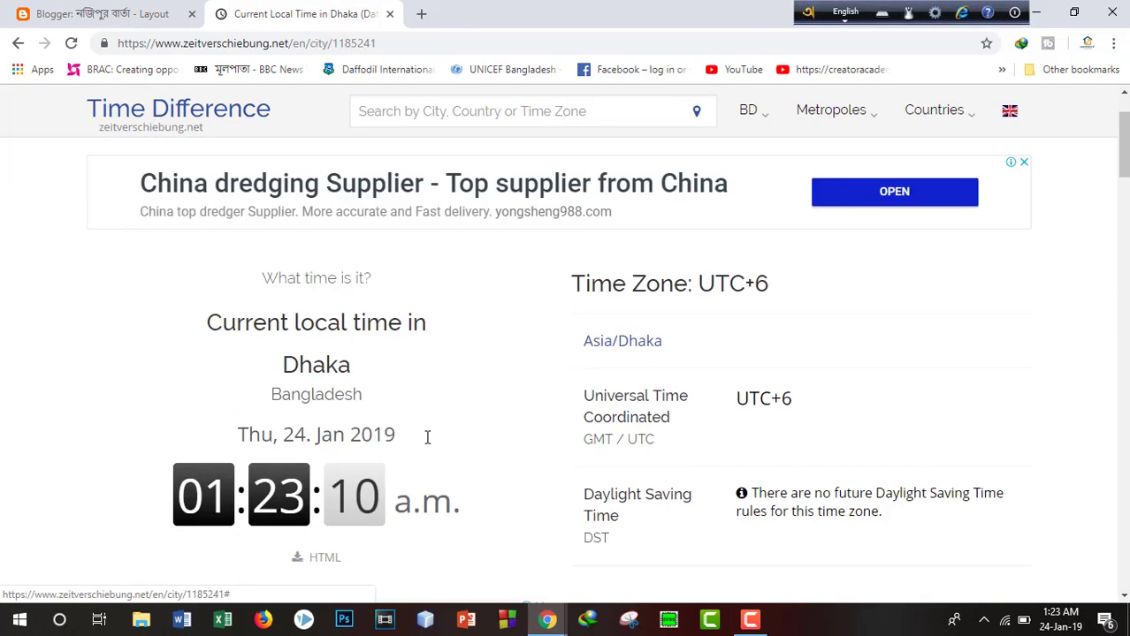
{"action": "scroll", "coordinate": [425, 440], "scroll_direction": "down", "scroll_amount": 1}
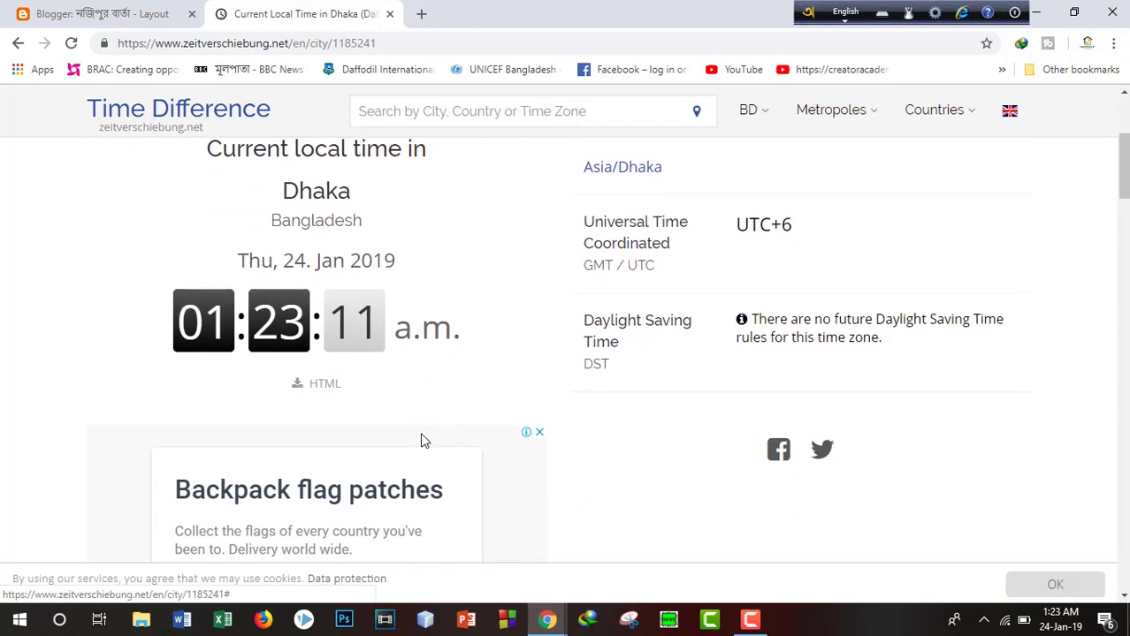
{"action": "left_click", "coordinate": [324, 385]}
{"action": "scroll", "coordinate": [454, 340], "scroll_direction": "down", "scroll_amount": 10}
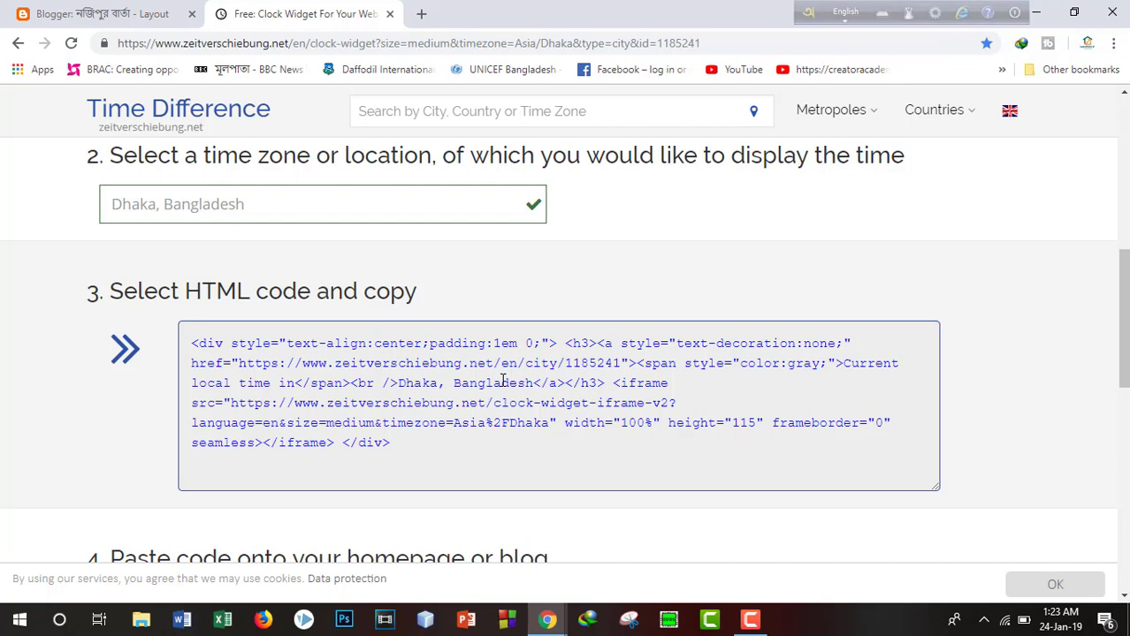
{"action": "left_click", "coordinate": [503, 380]}
{"action": "key", "text": "ctrl+c"}
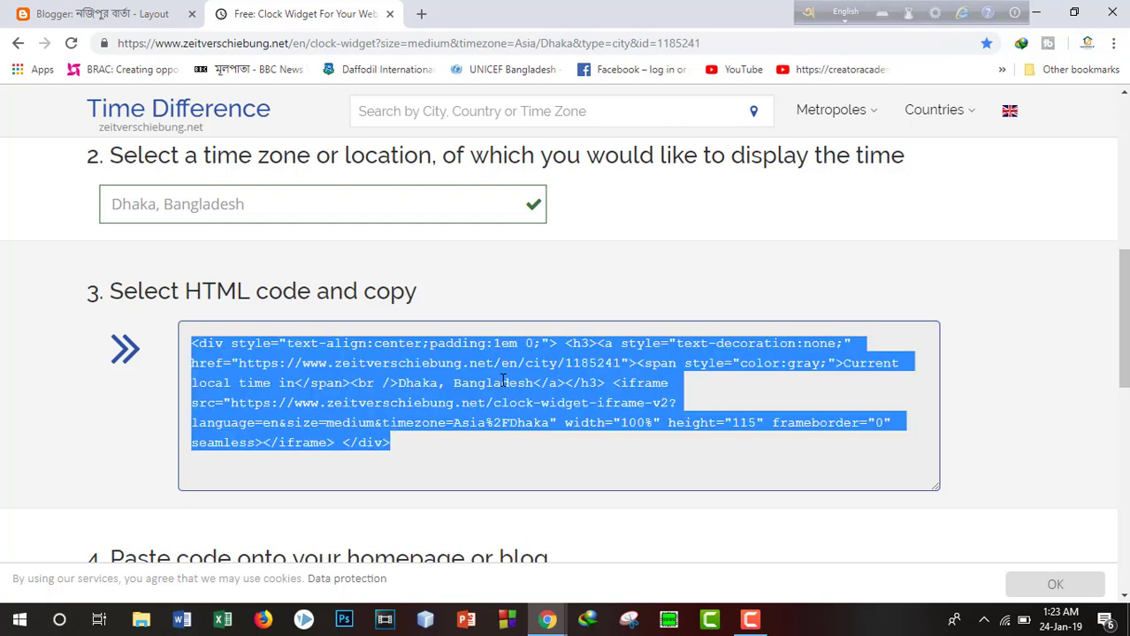
Step: Return to the open Date & Time gadget configuration in Blogger, keeping its unsaved changes, and paste the clock code as its content
{"action": "left_click", "coordinate": [137, 11]}
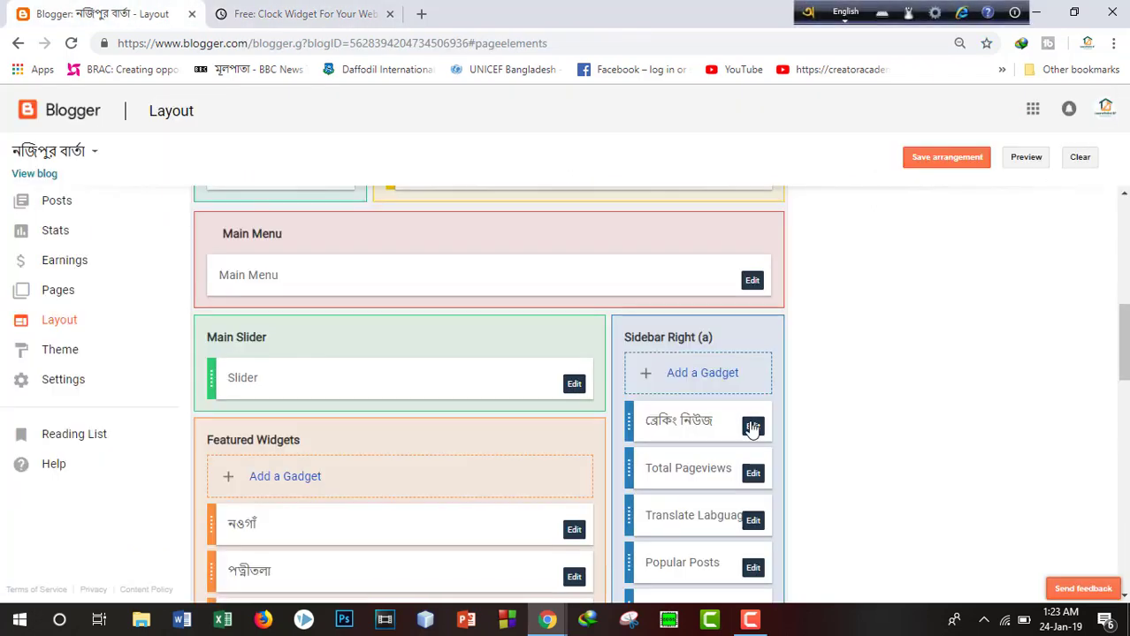
{"action": "left_click", "coordinate": [718, 374]}
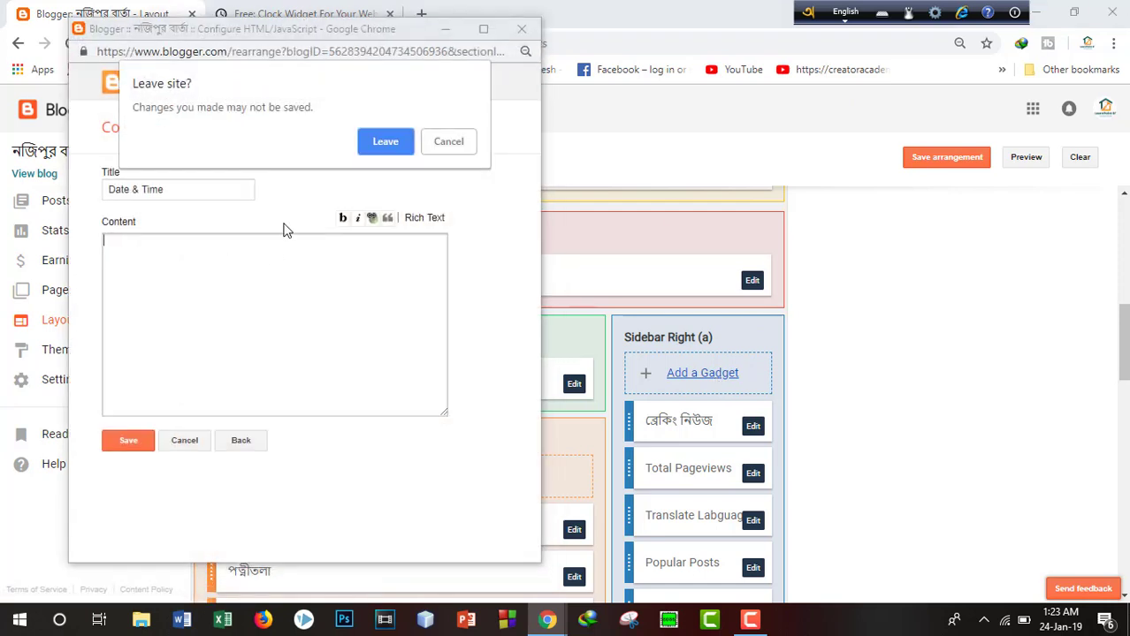
{"action": "left_click", "coordinate": [454, 145]}
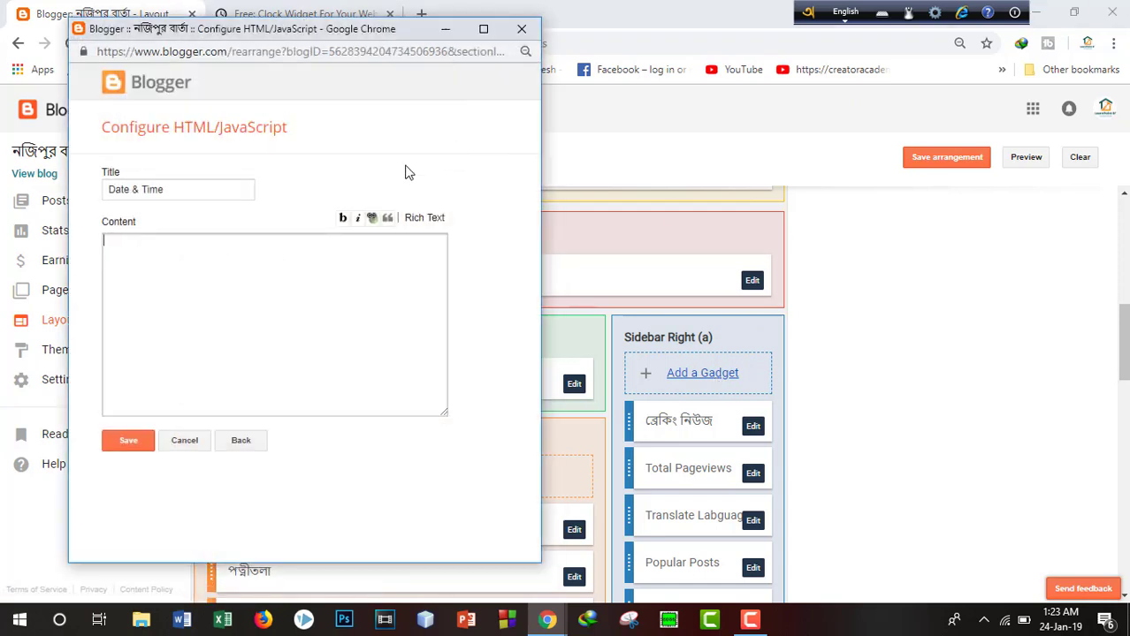
{"action": "left_click", "coordinate": [190, 280]}
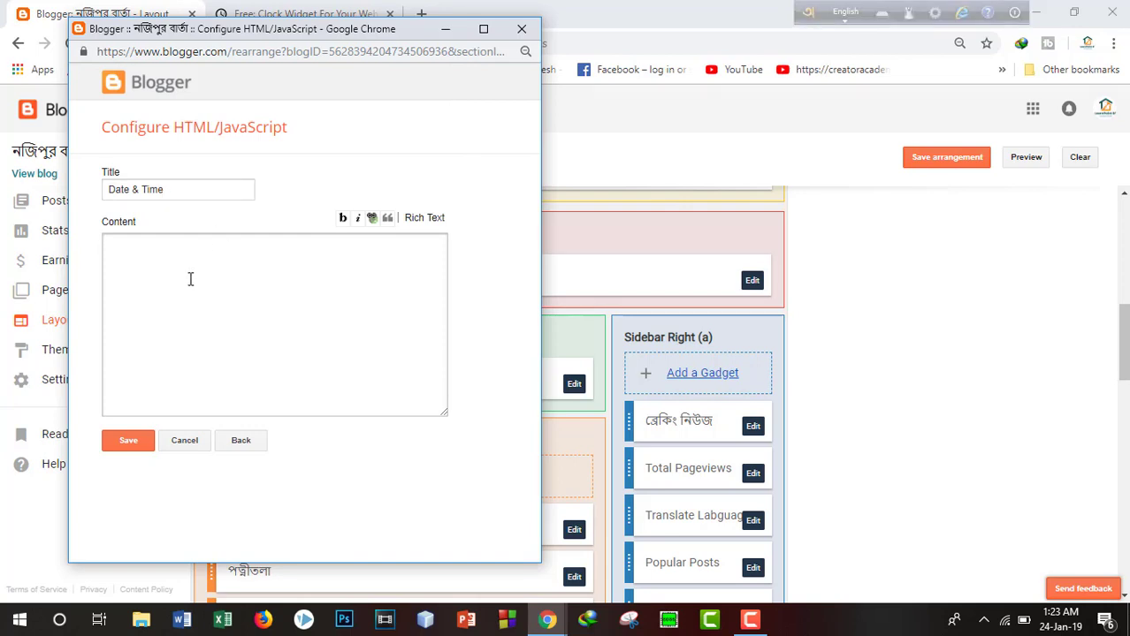
{"action": "key", "text": "ctrl+v"}
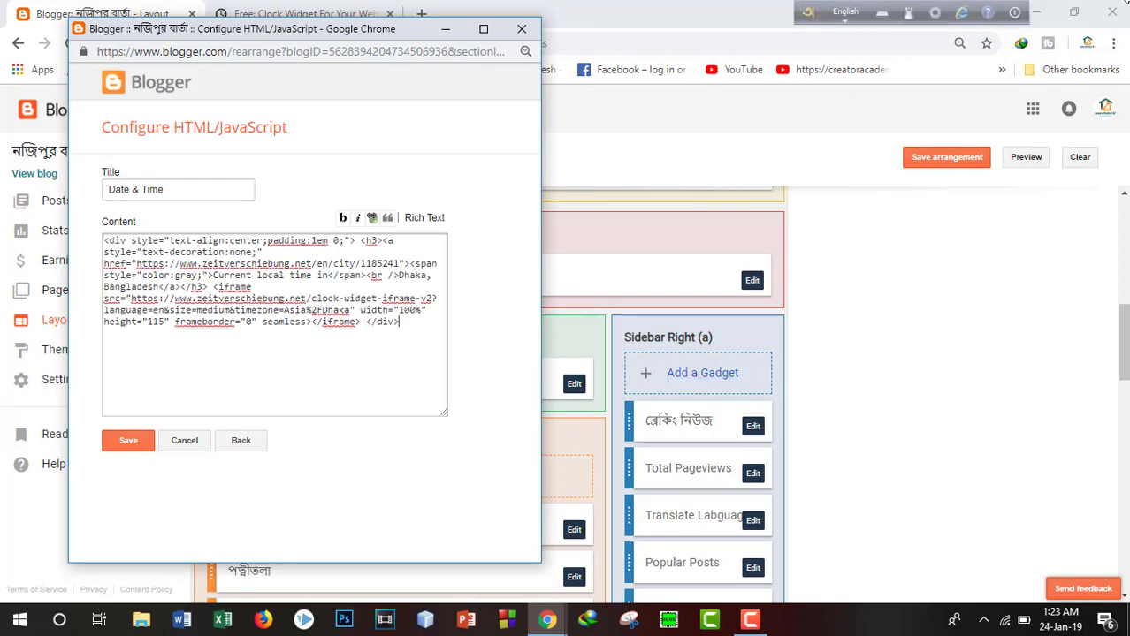
Step: Preview the Dhaka clock in rich text view and save the Date & Time gadget
{"action": "left_click", "coordinate": [428, 218]}
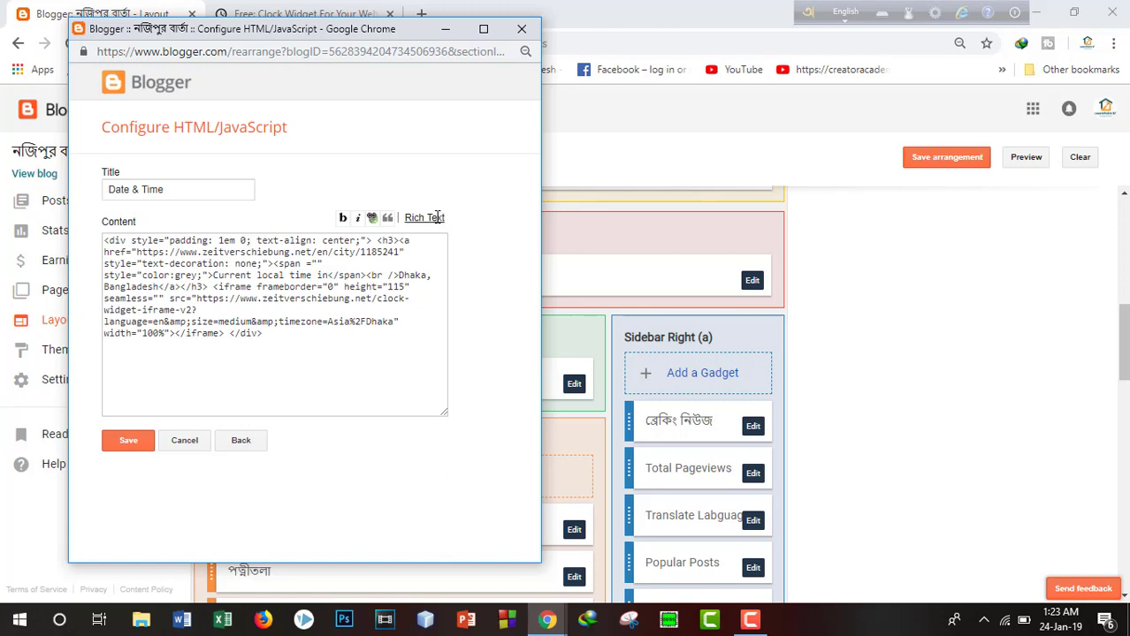
{"action": "left_click", "coordinate": [436, 218]}
{"action": "left_click", "coordinate": [435, 217]}
{"action": "left_click", "coordinate": [436, 218]}
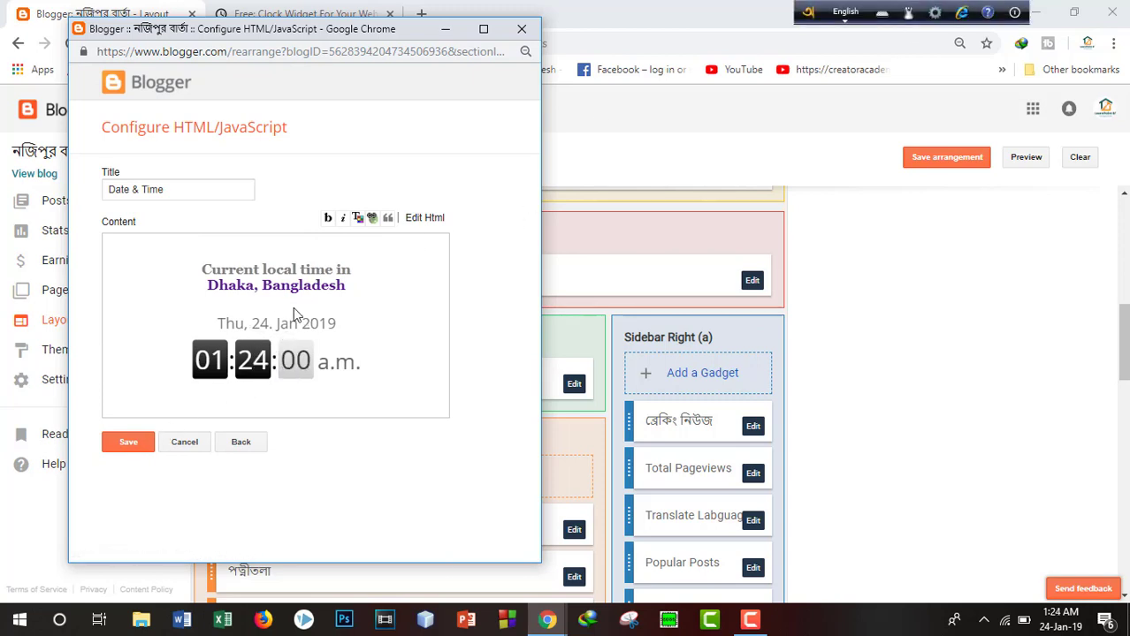
{"action": "left_click", "coordinate": [130, 442]}
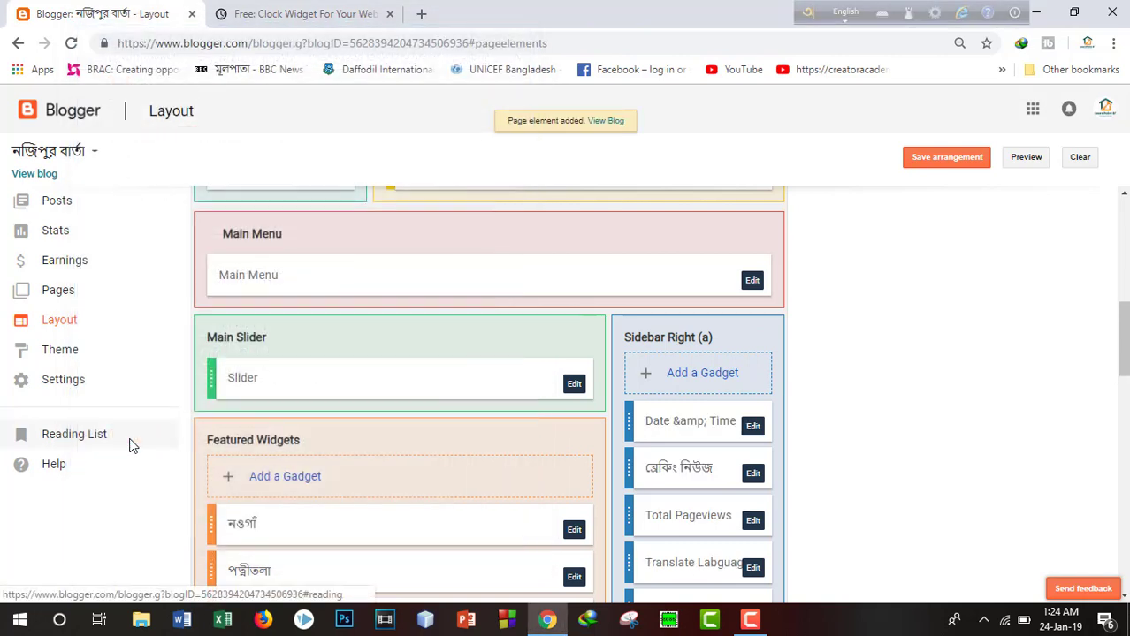
Step: View the live blog, examine the Date & Time gadget's heading and its Dhaka, Bangladesh link, and return to the layout
{"action": "left_click", "coordinate": [608, 121]}
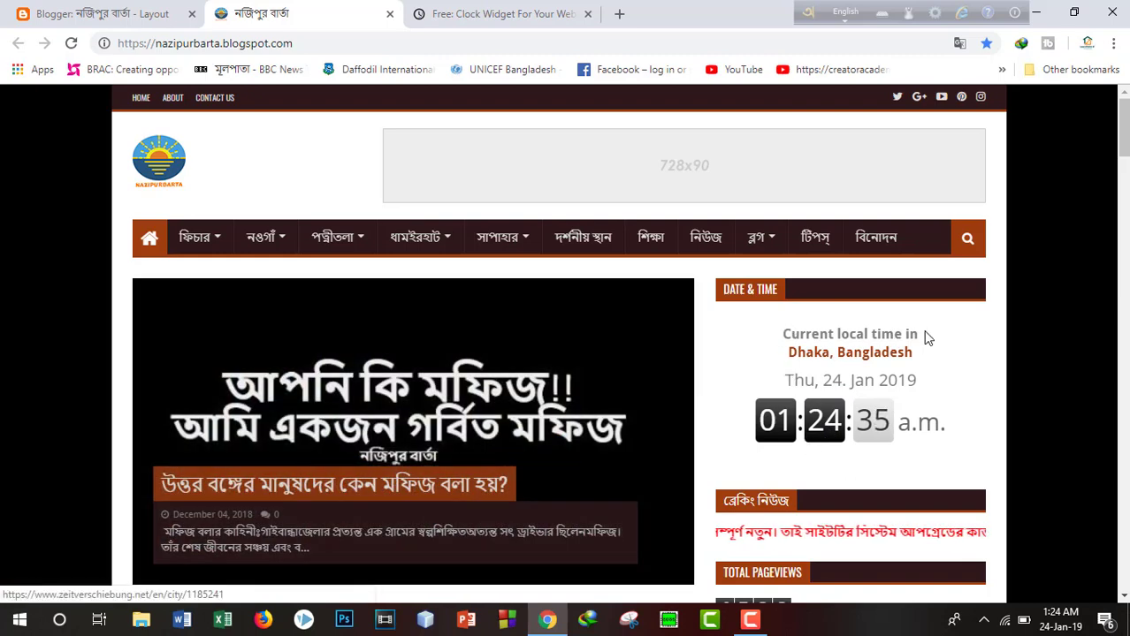
{"action": "left_click_drag", "start_coordinate": [922, 336], "coordinate": [772, 343]}
{"action": "left_click", "coordinate": [800, 363]}
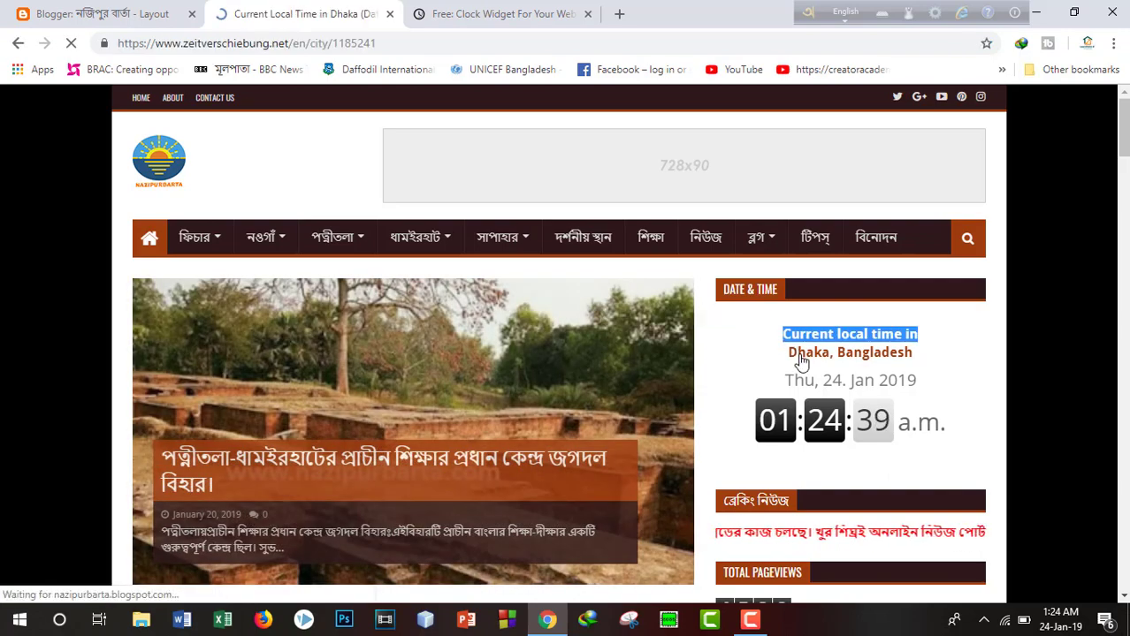
{"action": "left_click", "coordinate": [390, 14]}
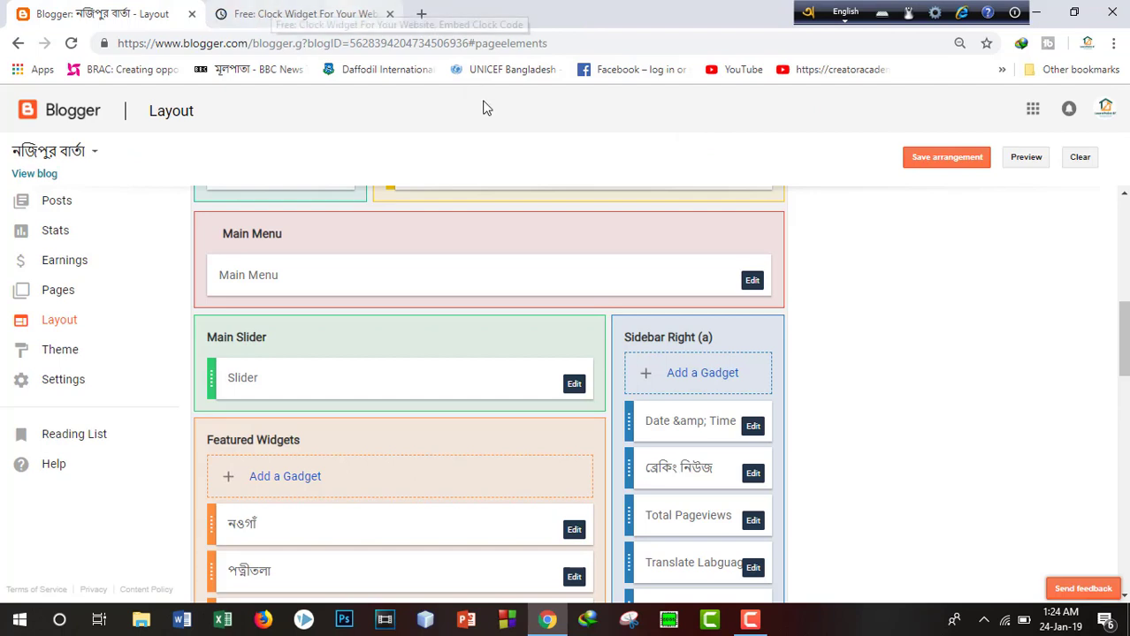
Step: Reopen the Date & Time gadget in rich text view and delete the "Current local time in" line along with its empty line
{"action": "left_click", "coordinate": [682, 376]}
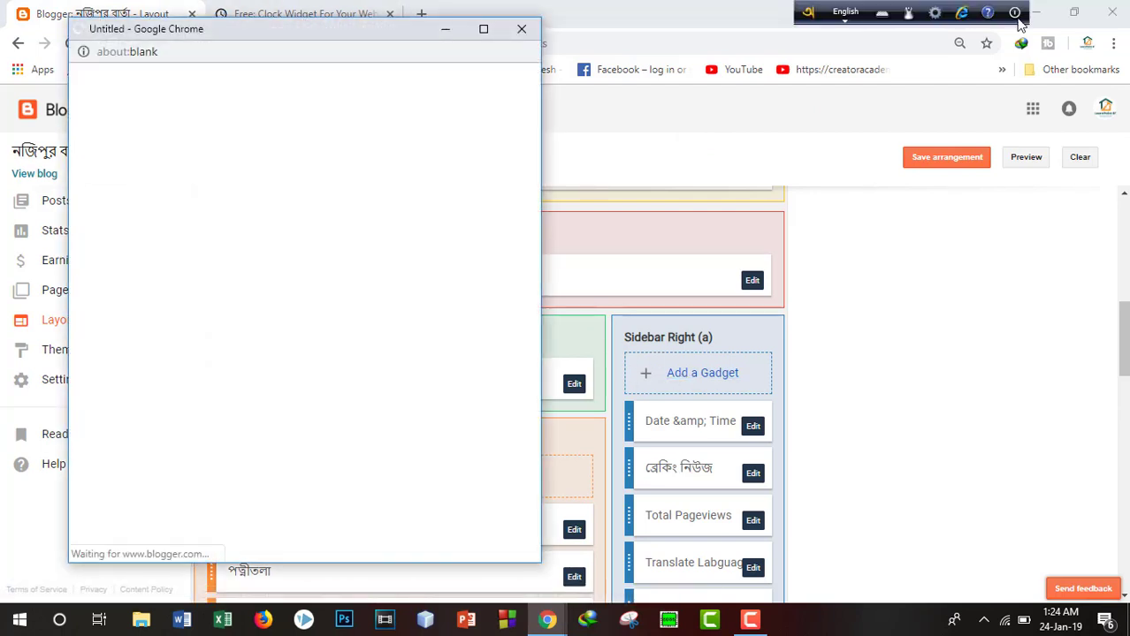
{"action": "left_click", "coordinate": [522, 30]}
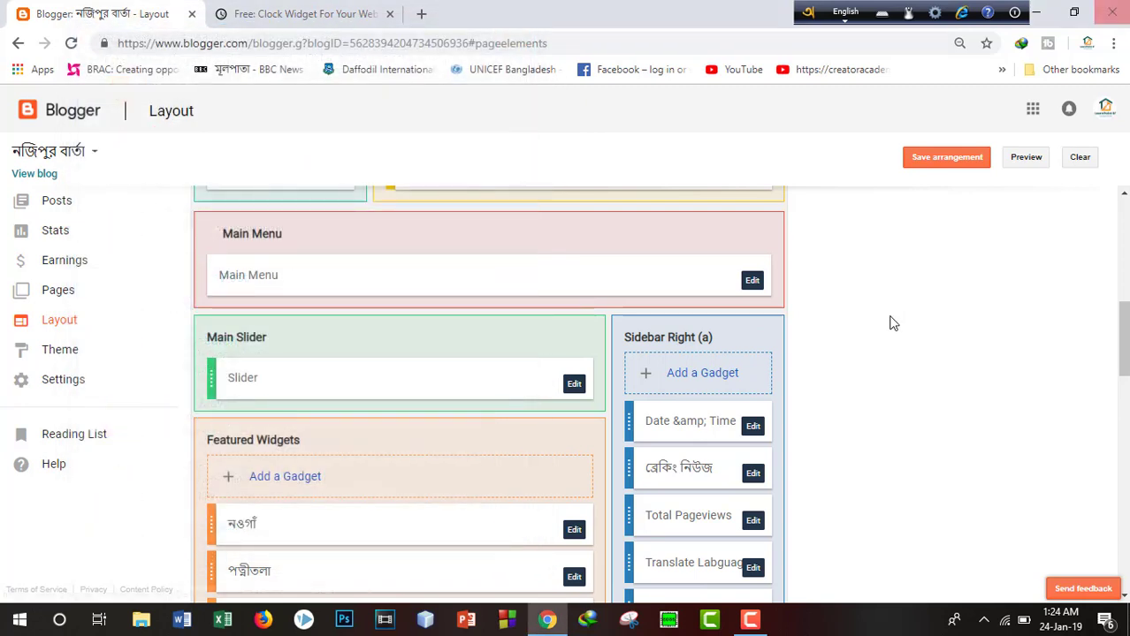
{"action": "left_click", "coordinate": [752, 428]}
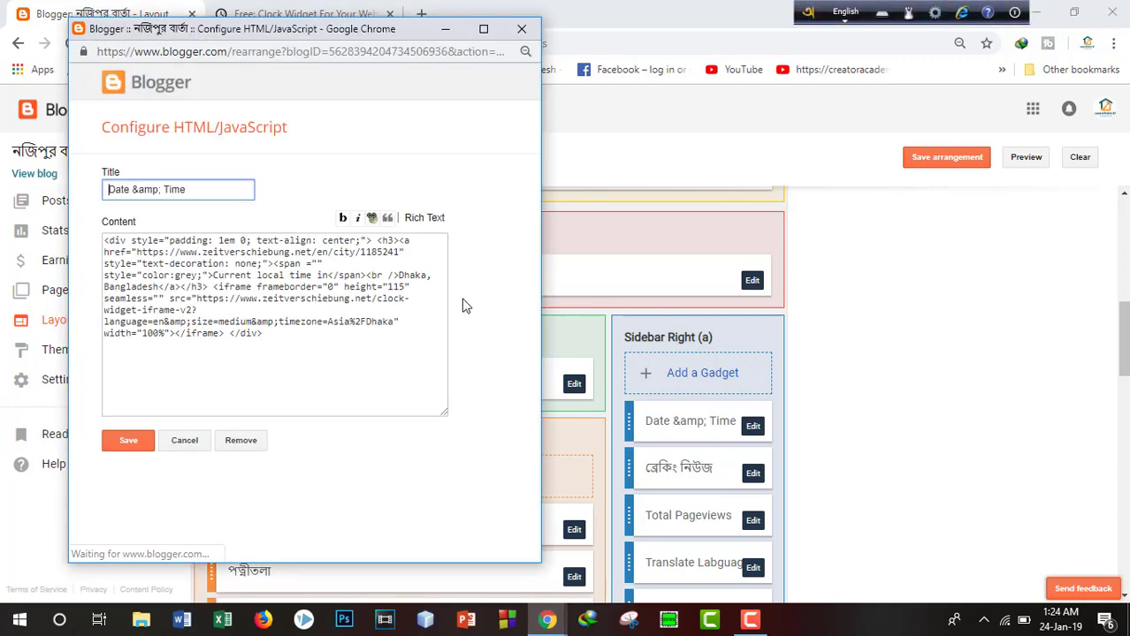
{"action": "left_click", "coordinate": [303, 288]}
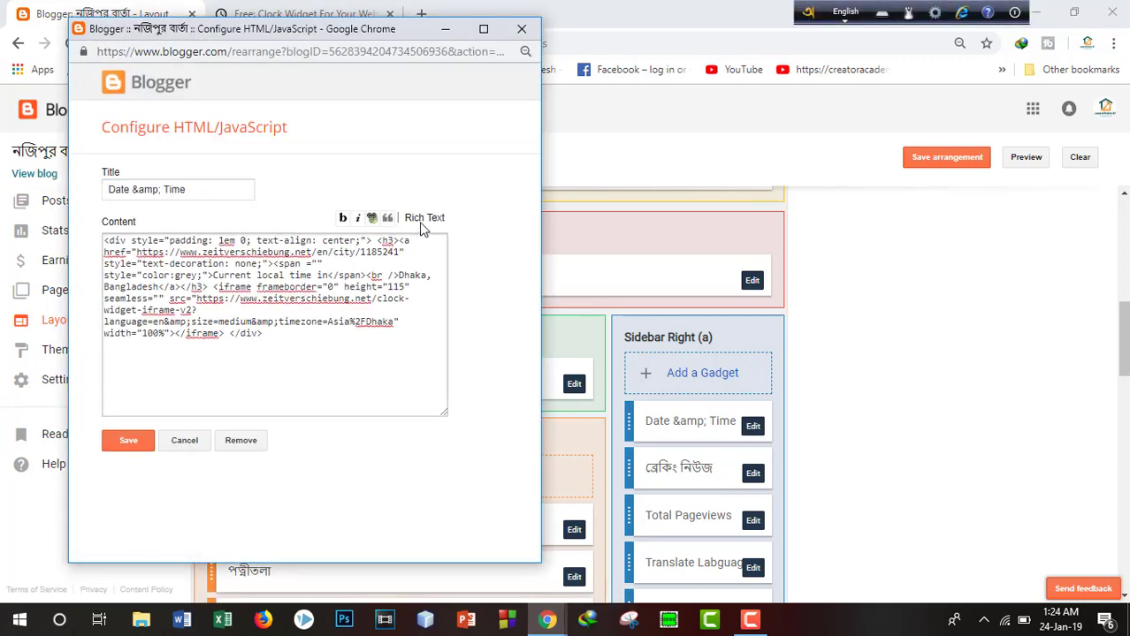
{"action": "left_click", "coordinate": [423, 218]}
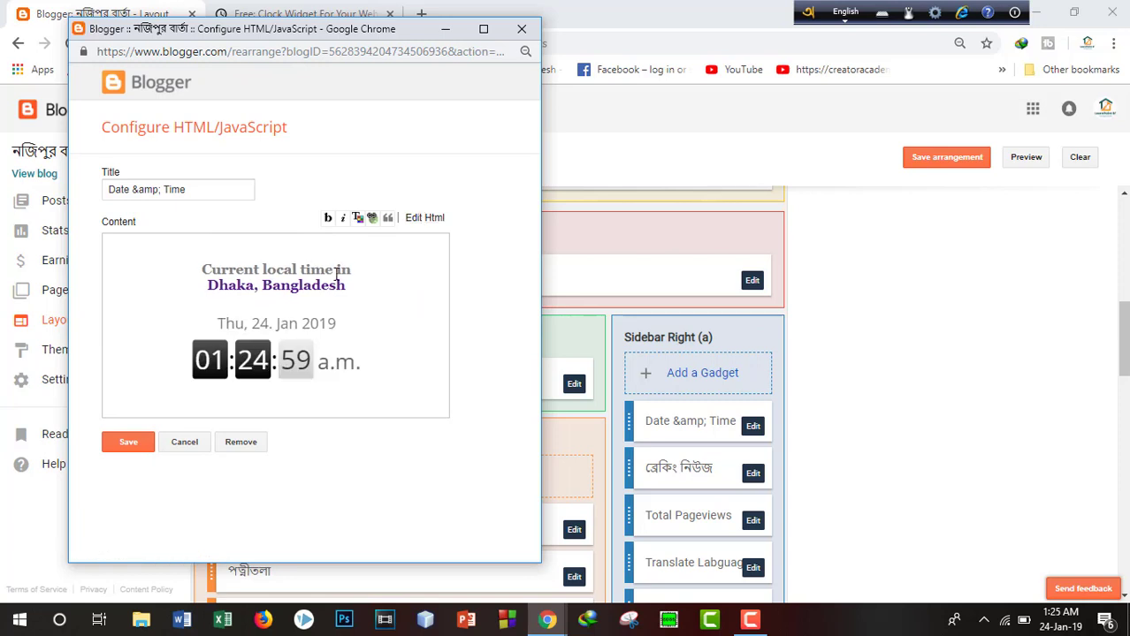
{"action": "left_click_drag", "start_coordinate": [350, 269], "coordinate": [212, 265]}
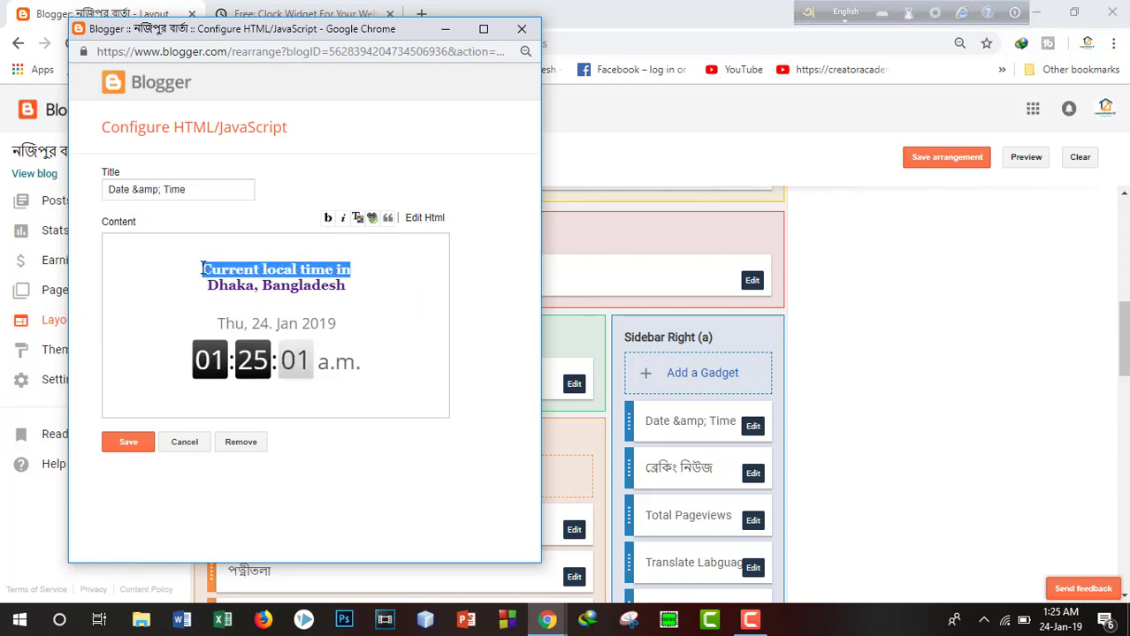
{"action": "key", "text": "BackSpace"}
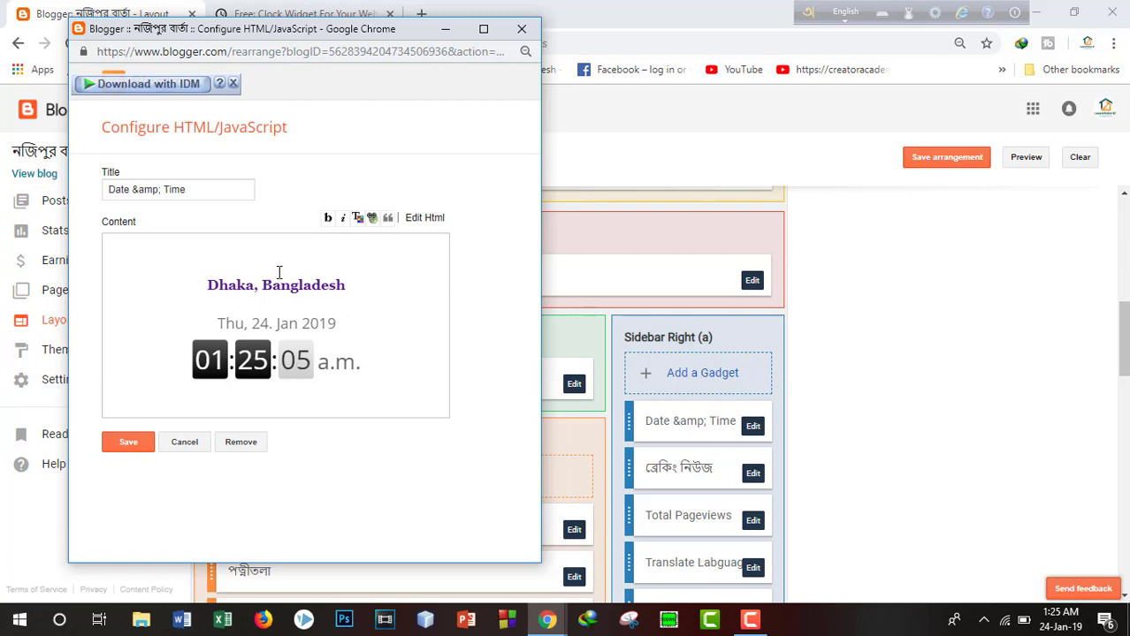
{"action": "left_click", "coordinate": [206, 285]}
{"action": "key", "text": "BackSpace"}
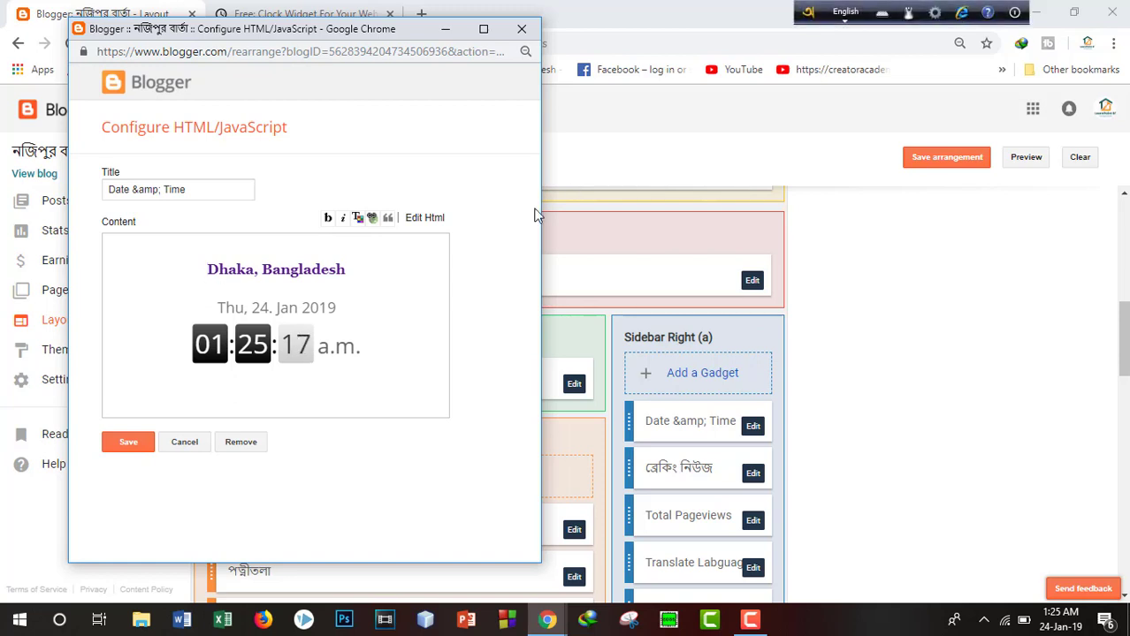
{"action": "left_click", "coordinate": [208, 269]}
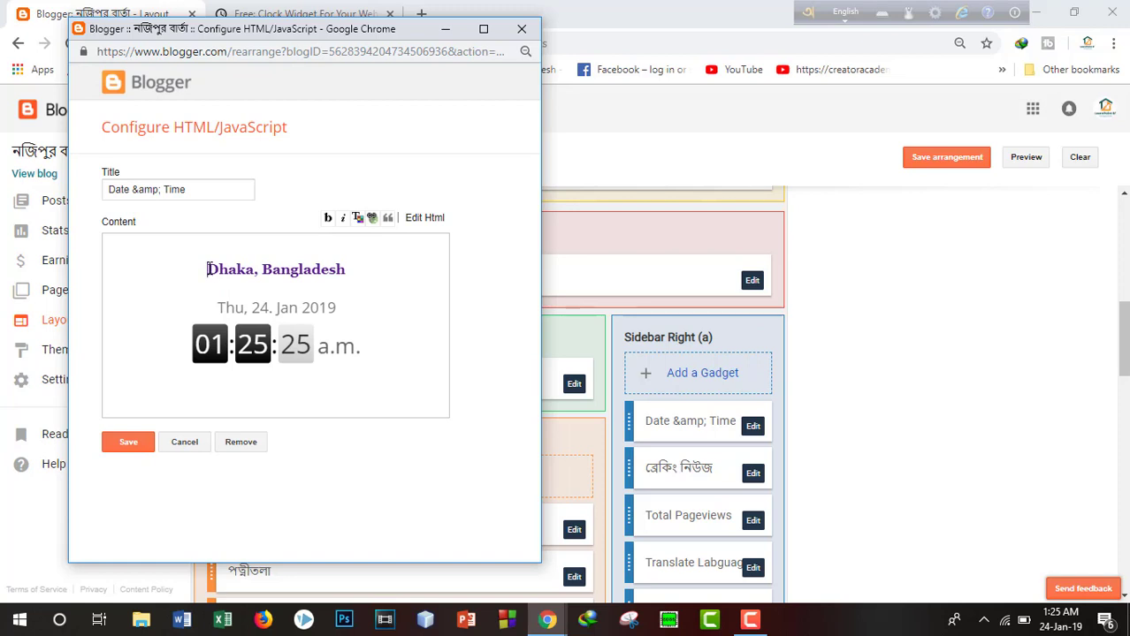
{"action": "left_click_drag", "start_coordinate": [208, 269], "coordinate": [364, 276]}
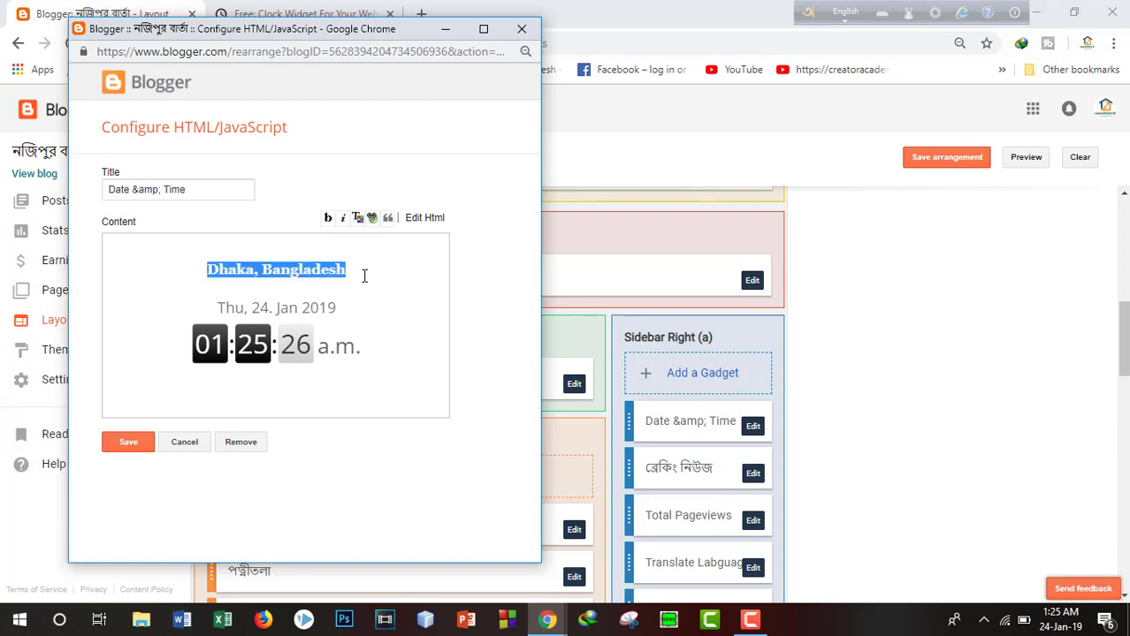
{"action": "left_click", "coordinate": [357, 223]}
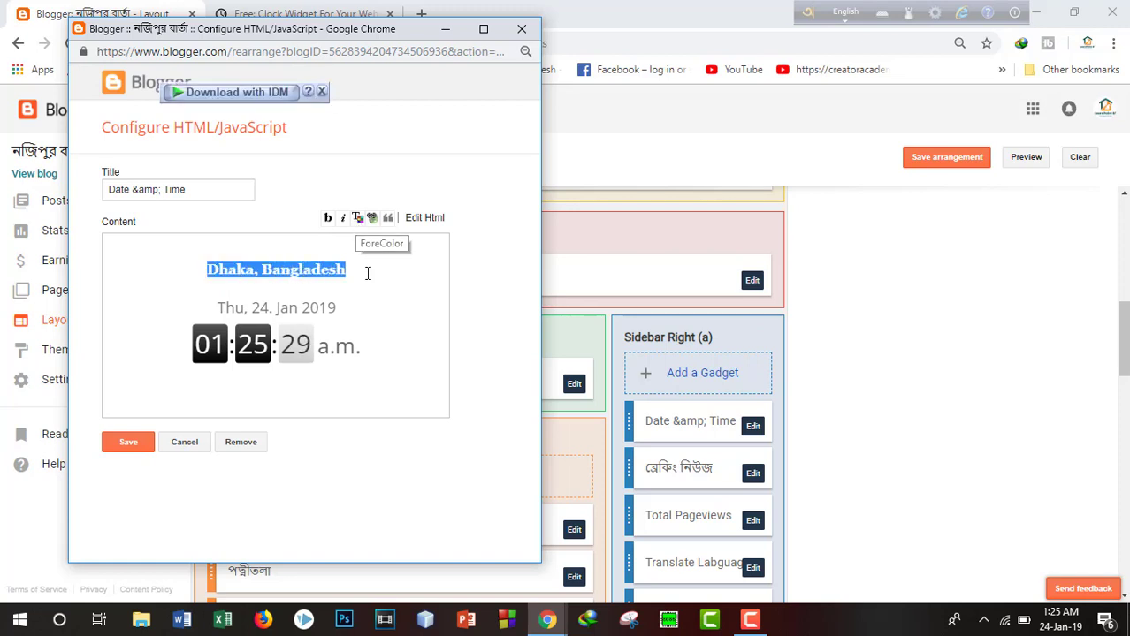
{"action": "left_click", "coordinate": [366, 270]}
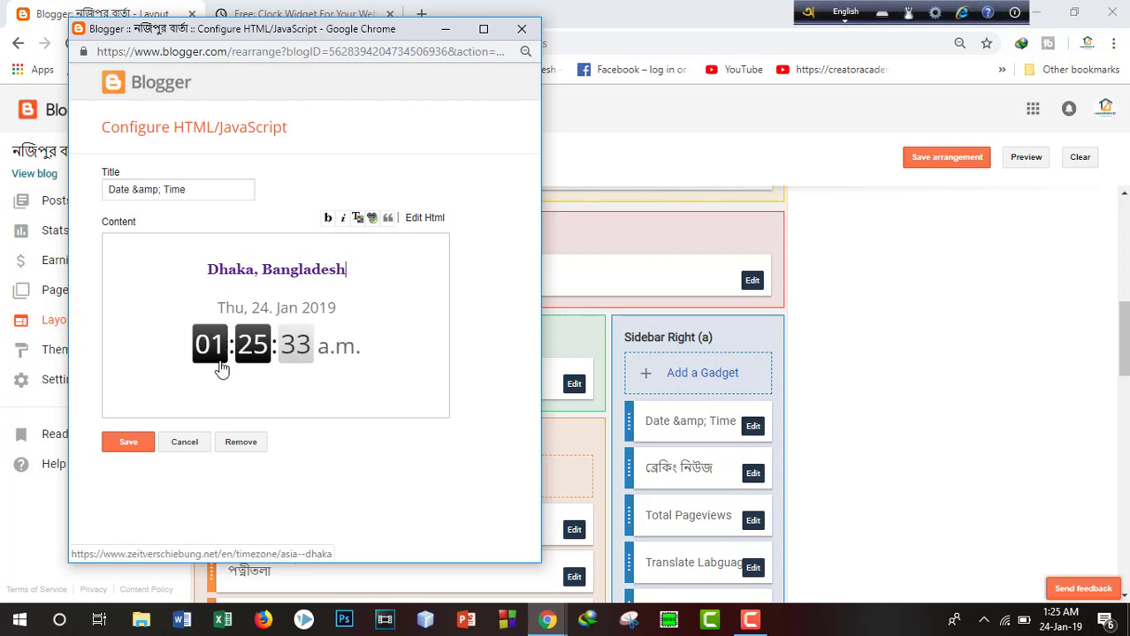
Step: Save the edited Date & Time gadget and the blog's layout arrangement
{"action": "left_click", "coordinate": [138, 445]}
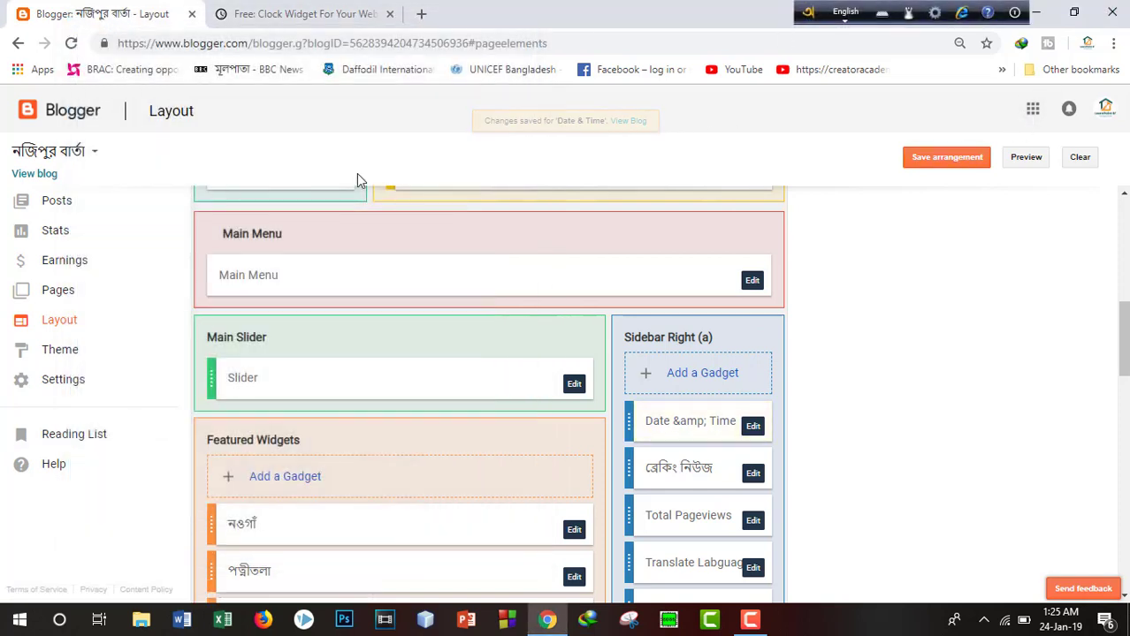
{"action": "left_click", "coordinate": [960, 167]}
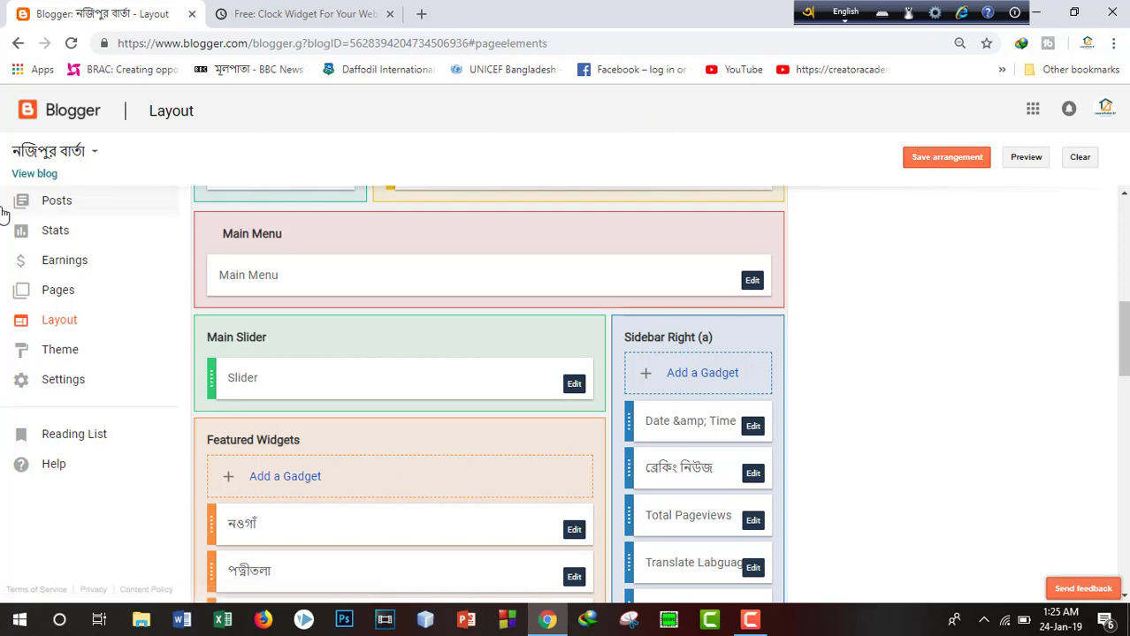
Step: View the live blog to check the edited Date & Time gadget in the sidebar, and return to the layout
{"action": "left_click", "coordinate": [30, 174]}
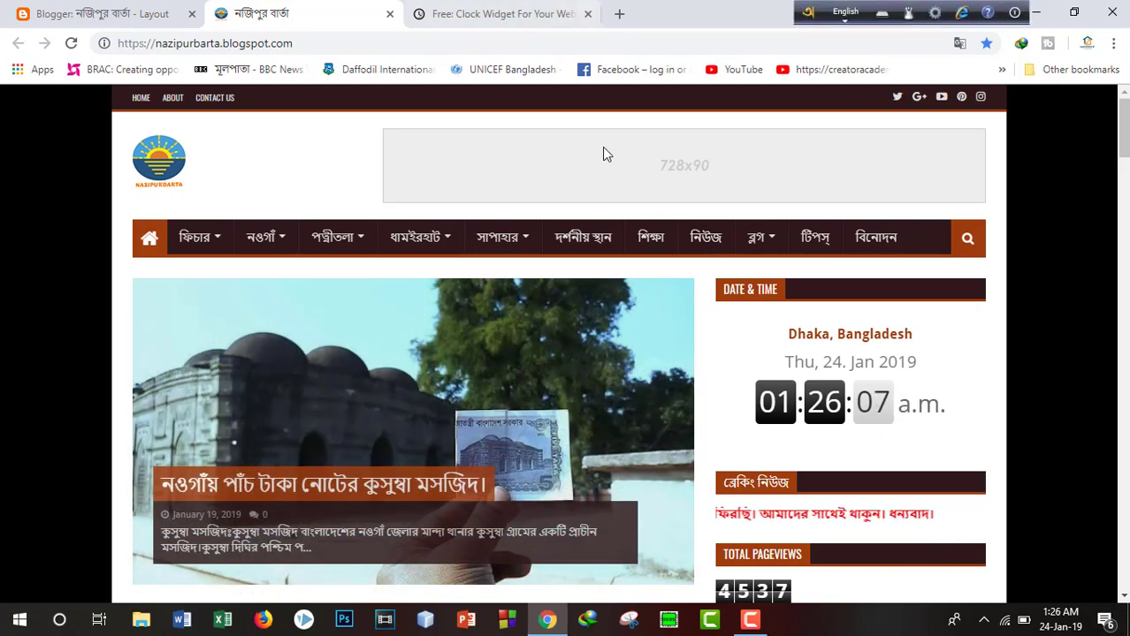
{"action": "left_click", "coordinate": [107, 13]}
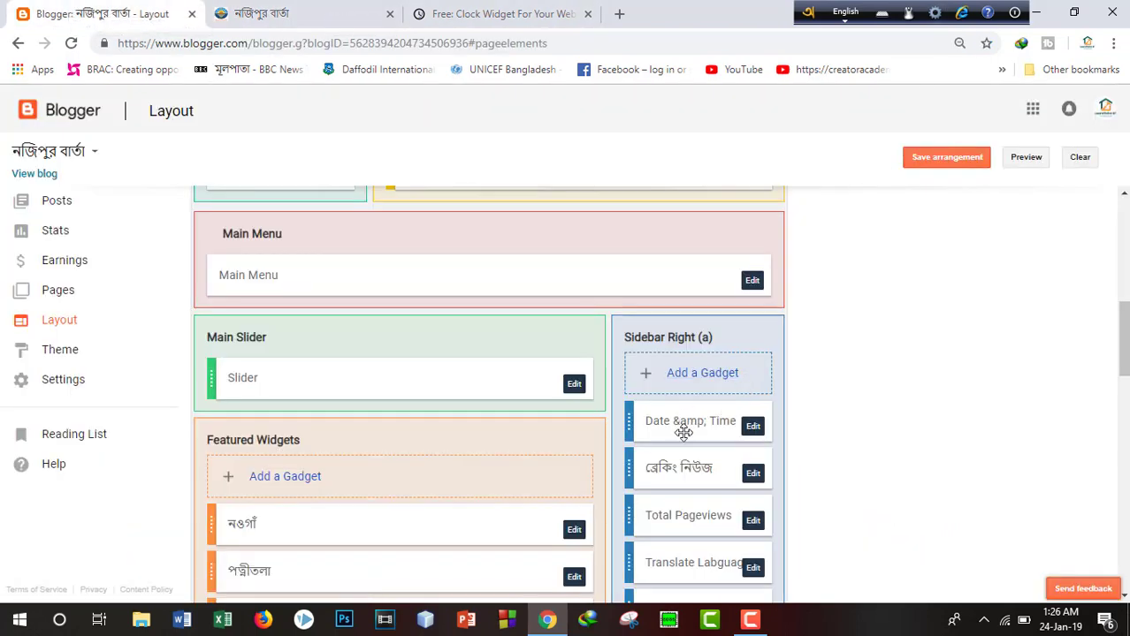
Step: Pick up the Date & Time gadget, put it back in the first slot of Sidebar Right (a), and save the layout arrangement
{"action": "left_click_drag", "start_coordinate": [683, 432], "coordinate": [866, 475]}
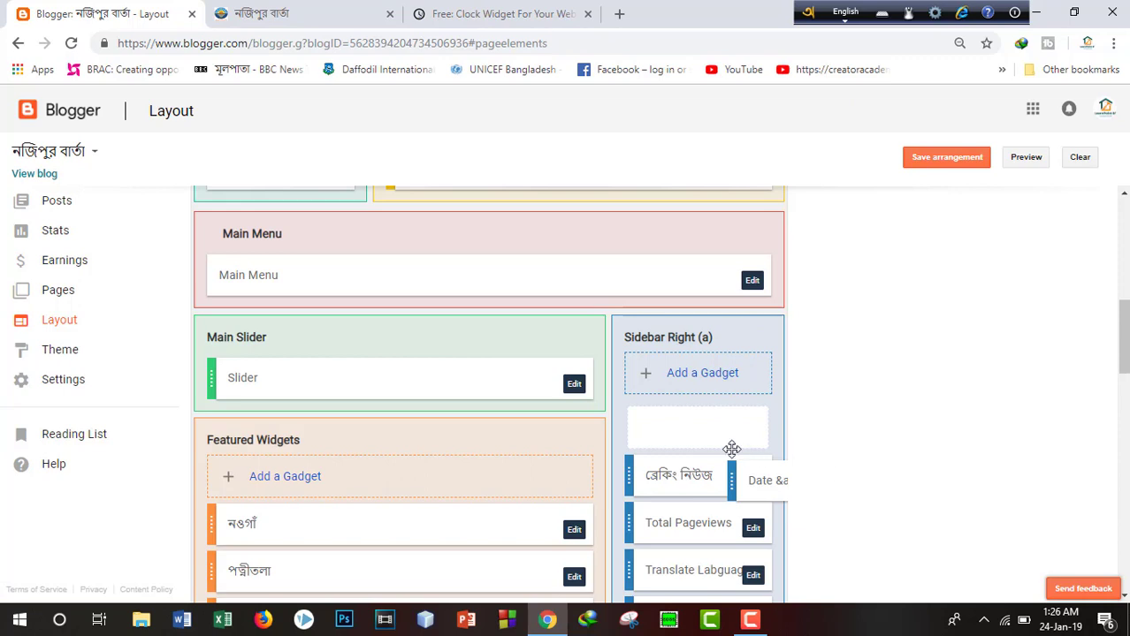
{"action": "left_click_drag", "start_coordinate": [732, 449], "coordinate": [683, 421]}
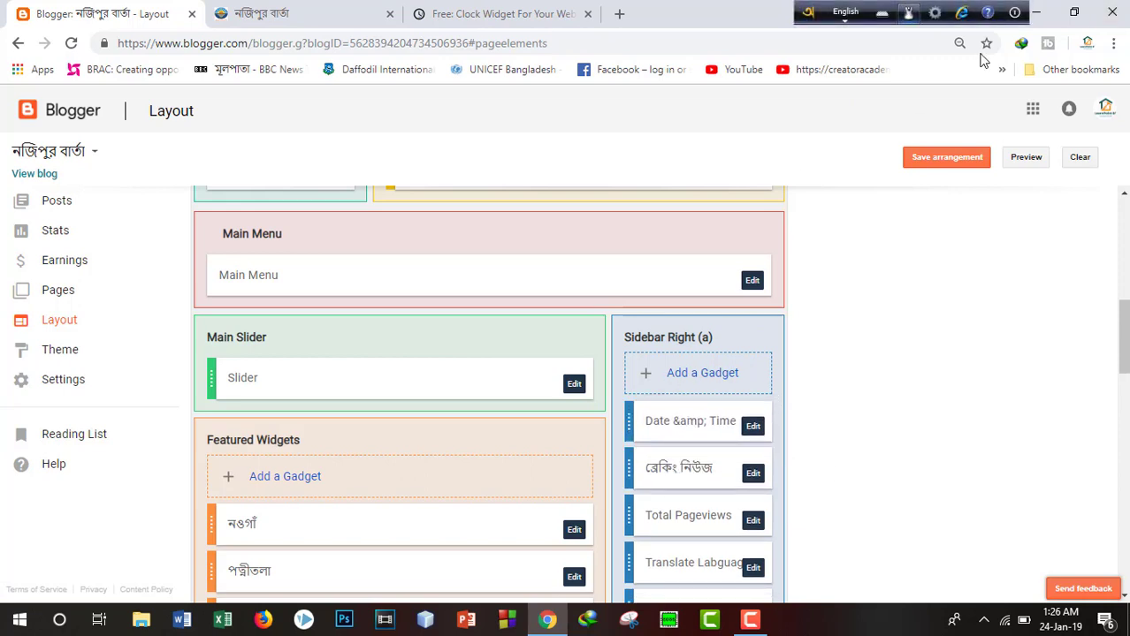
{"action": "left_click", "coordinate": [938, 160]}
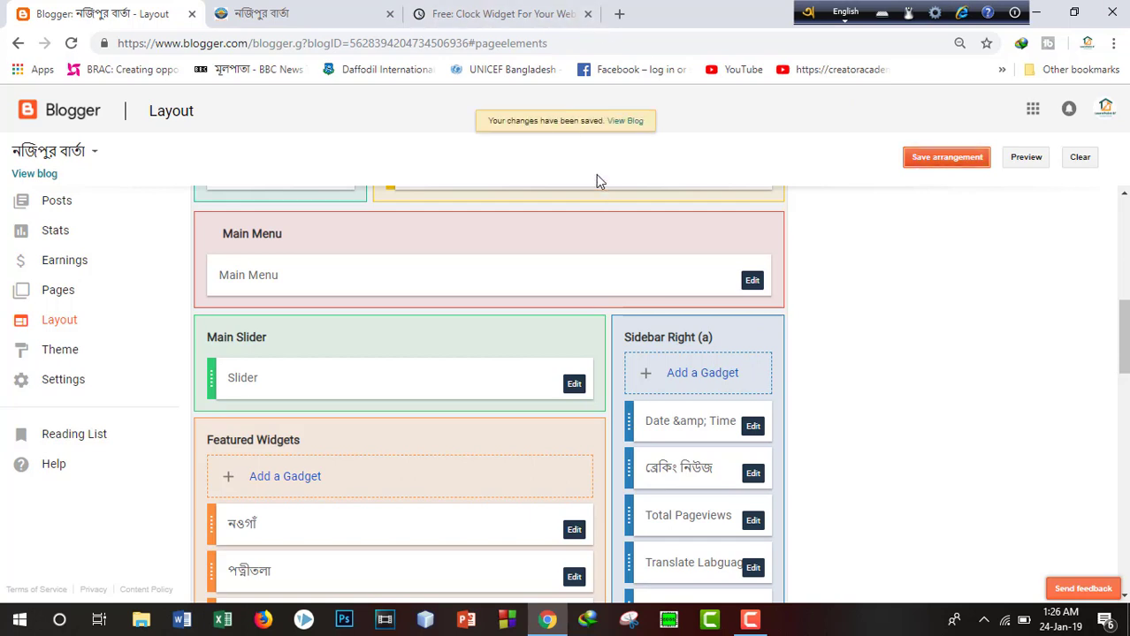
Step: Open the live blog again from the saved layout and close its older duplicate tab
{"action": "left_click", "coordinate": [609, 125]}
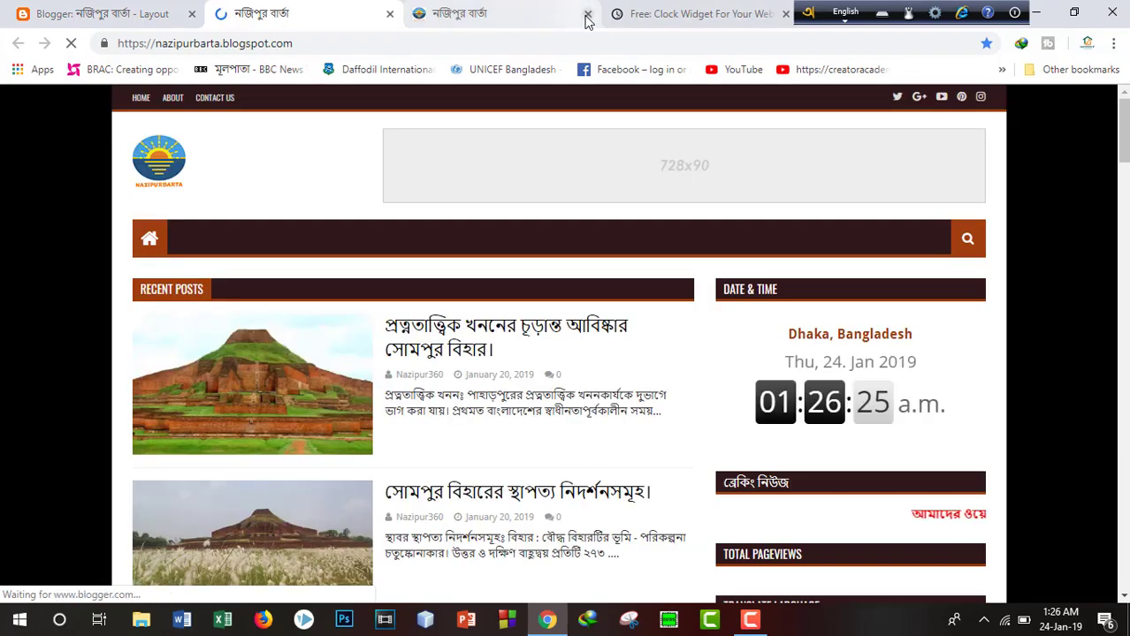
{"action": "left_click", "coordinate": [586, 14]}
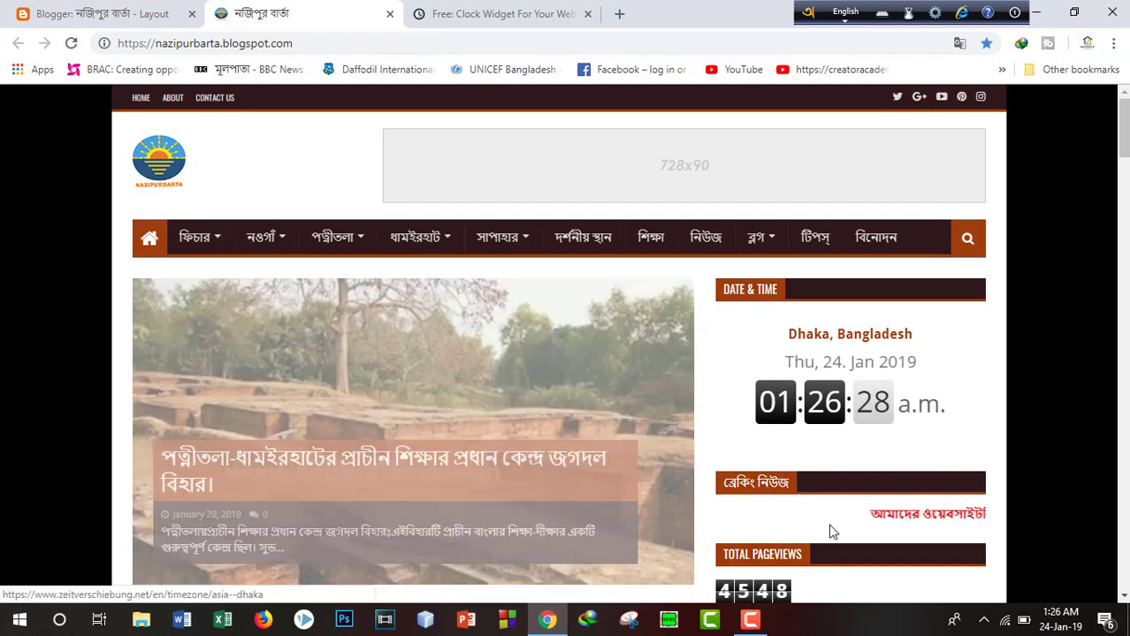
Step: Examine the whole live blog page down to the footer, including the sidebar gadgets, and return to the Date & Time clock
{"action": "scroll", "coordinate": [828, 523], "scroll_direction": "down", "scroll_amount": 2}
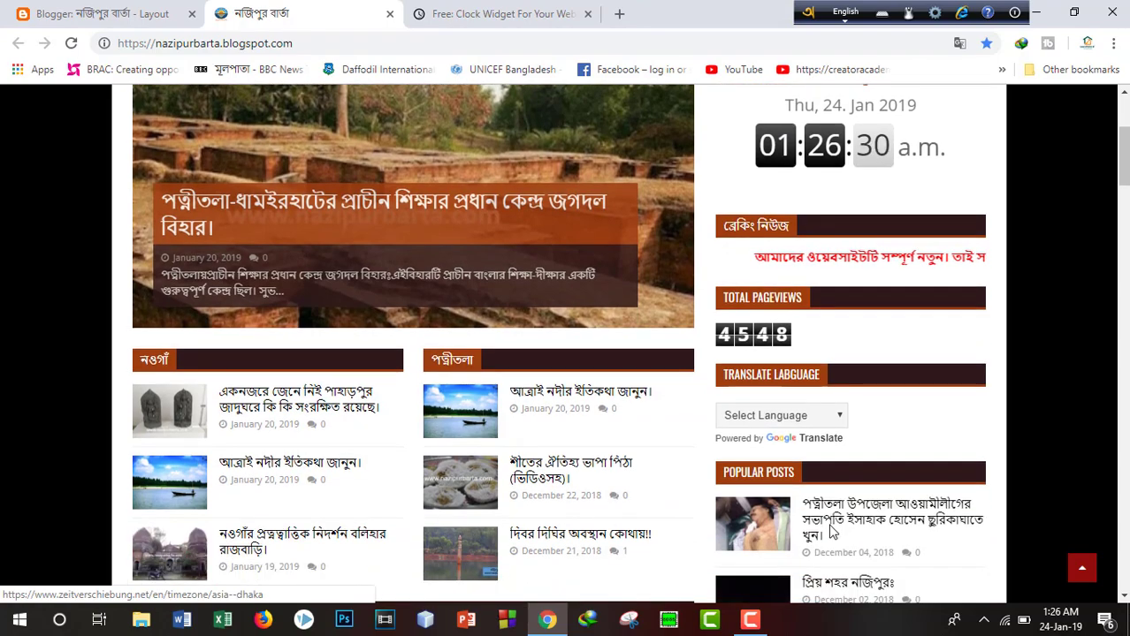
{"action": "scroll", "coordinate": [828, 523], "scroll_direction": "down", "scroll_amount": 4}
{"action": "scroll", "coordinate": [828, 524], "scroll_direction": "down", "scroll_amount": 4}
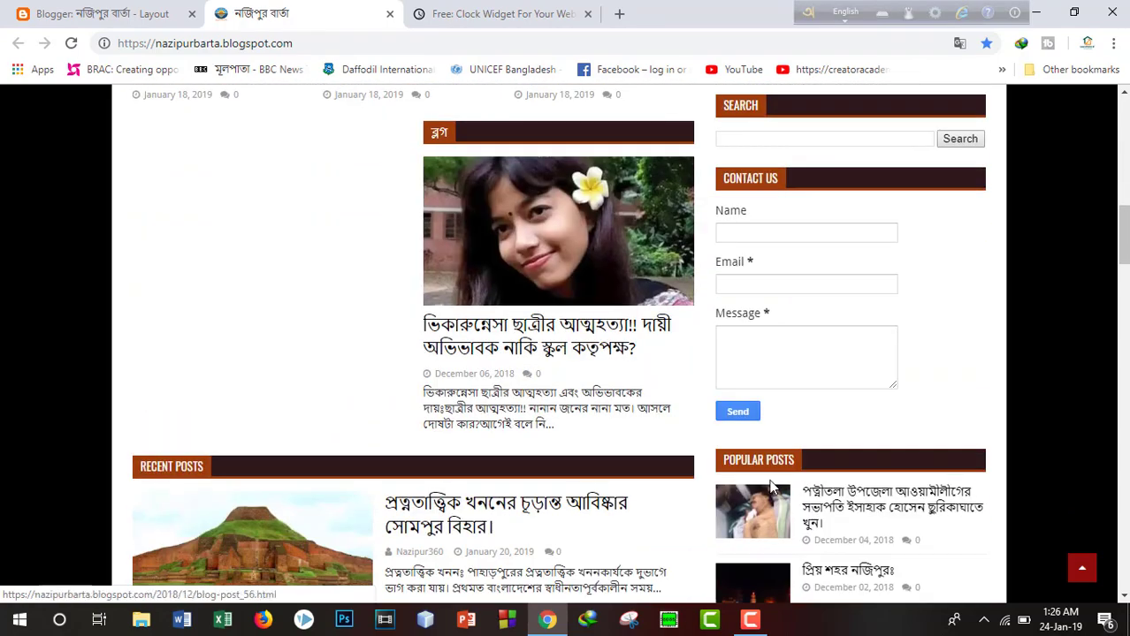
{"action": "scroll", "coordinate": [751, 530], "scroll_direction": "down", "scroll_amount": 4}
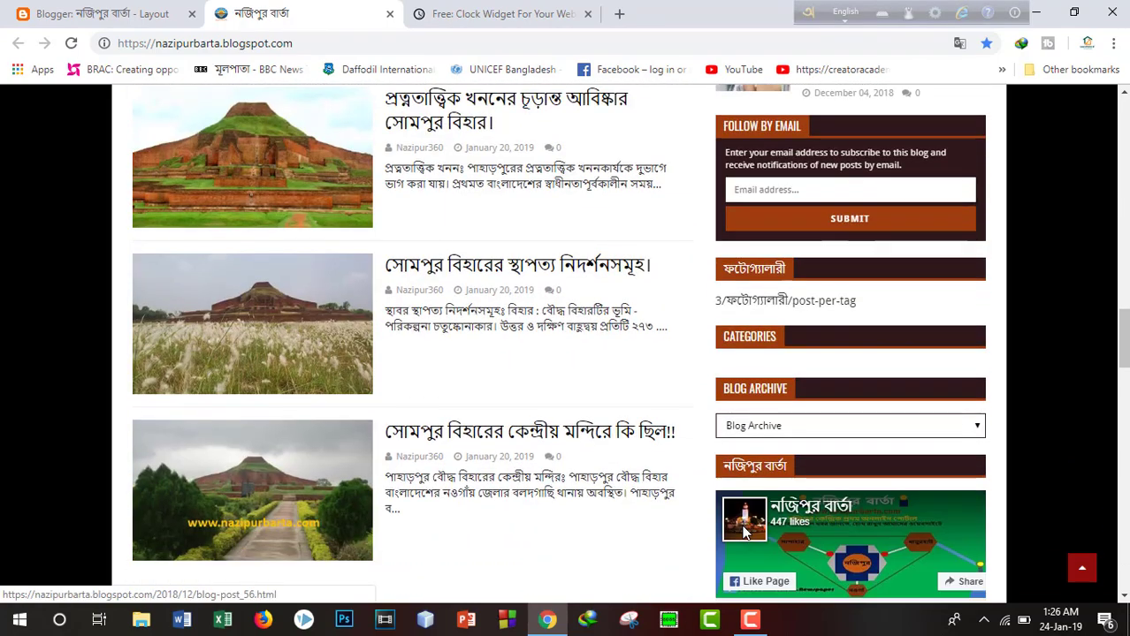
{"action": "scroll", "coordinate": [556, 462], "scroll_direction": "down", "scroll_amount": 1}
{"action": "scroll", "coordinate": [556, 460], "scroll_direction": "down", "scroll_amount": 2}
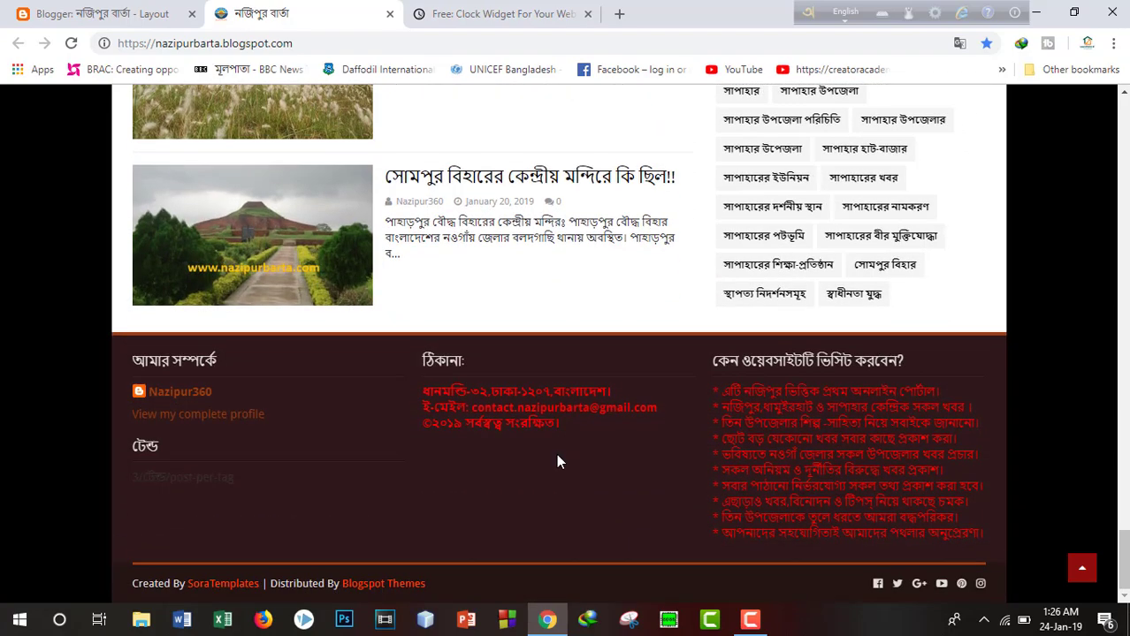
{"action": "scroll", "coordinate": [878, 349], "scroll_direction": "up", "scroll_amount": 7}
{"action": "scroll", "coordinate": [881, 351], "scroll_direction": "up", "scroll_amount": 8}
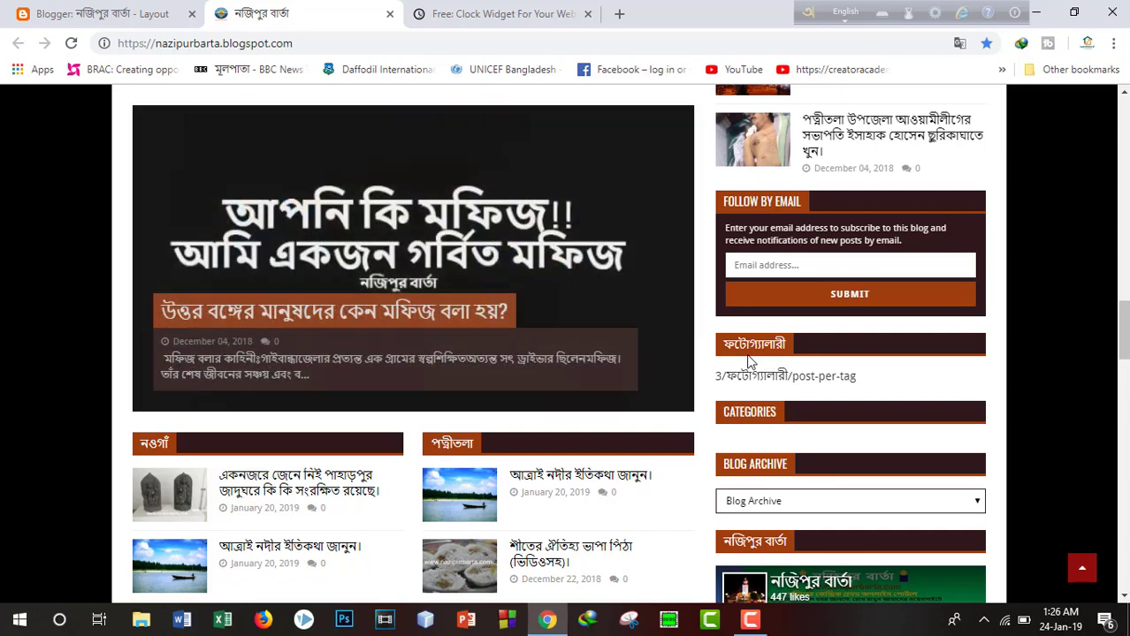
{"action": "scroll", "coordinate": [810, 375], "scroll_direction": "up", "scroll_amount": 6}
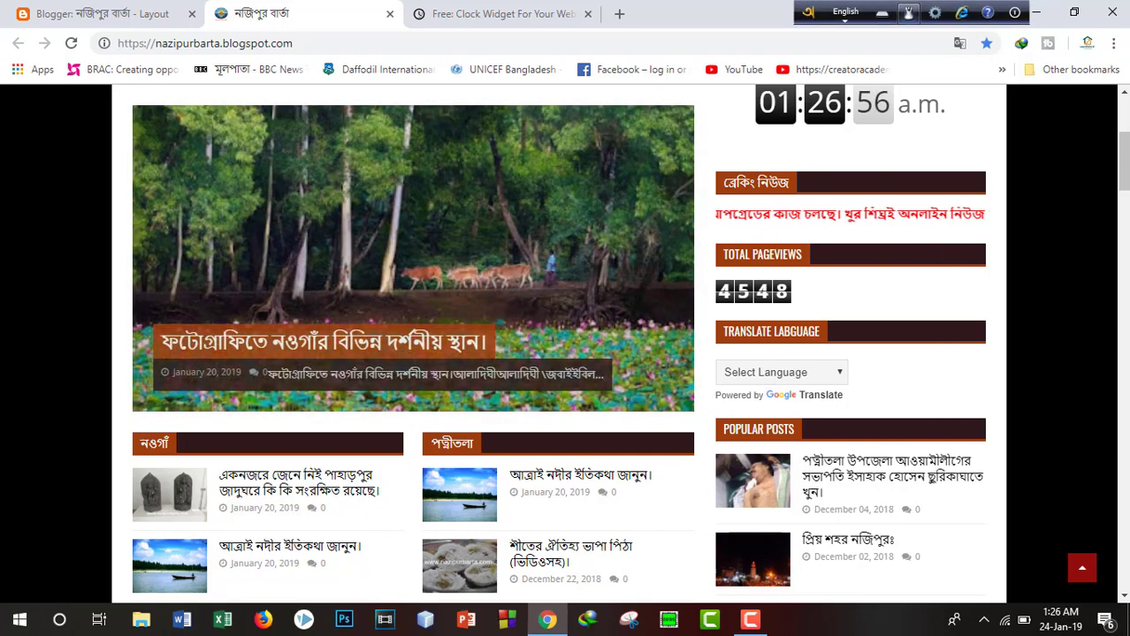
{"action": "scroll", "coordinate": [681, 398], "scroll_direction": "down", "scroll_amount": 15}
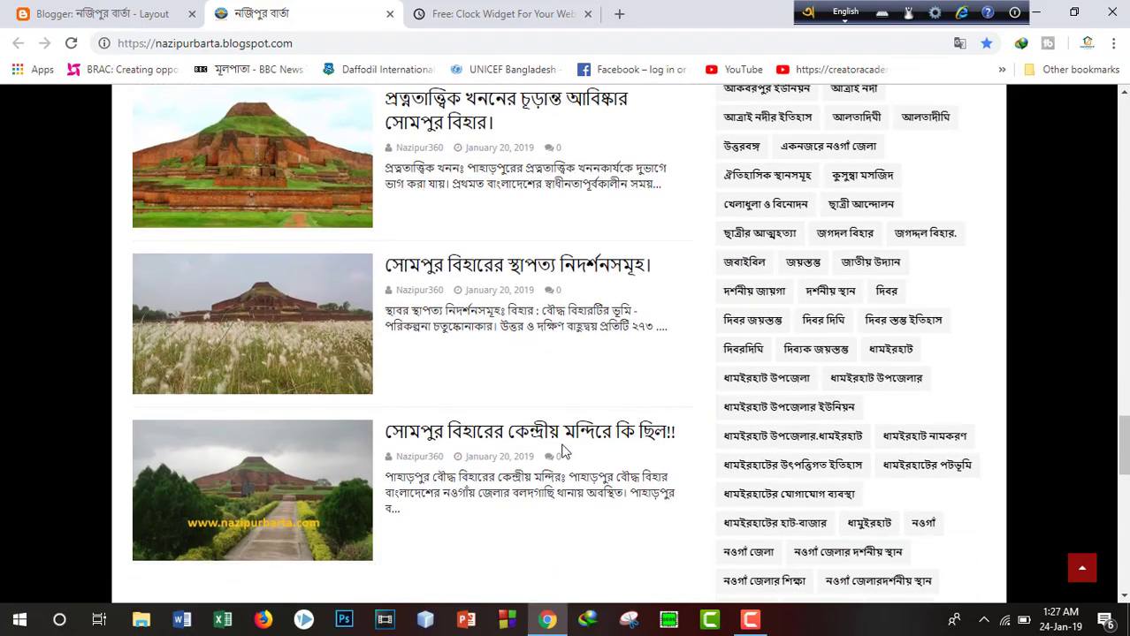
{"action": "scroll", "coordinate": [563, 451], "scroll_direction": "down", "scroll_amount": 3}
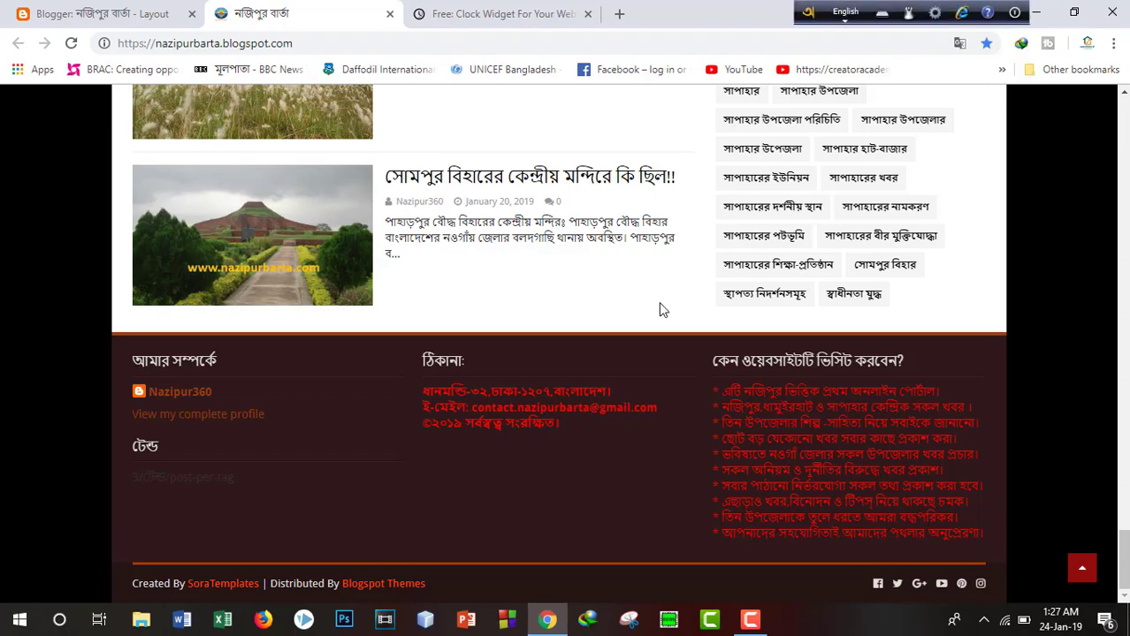
{"action": "scroll", "coordinate": [611, 379], "scroll_direction": "up", "scroll_amount": 20}
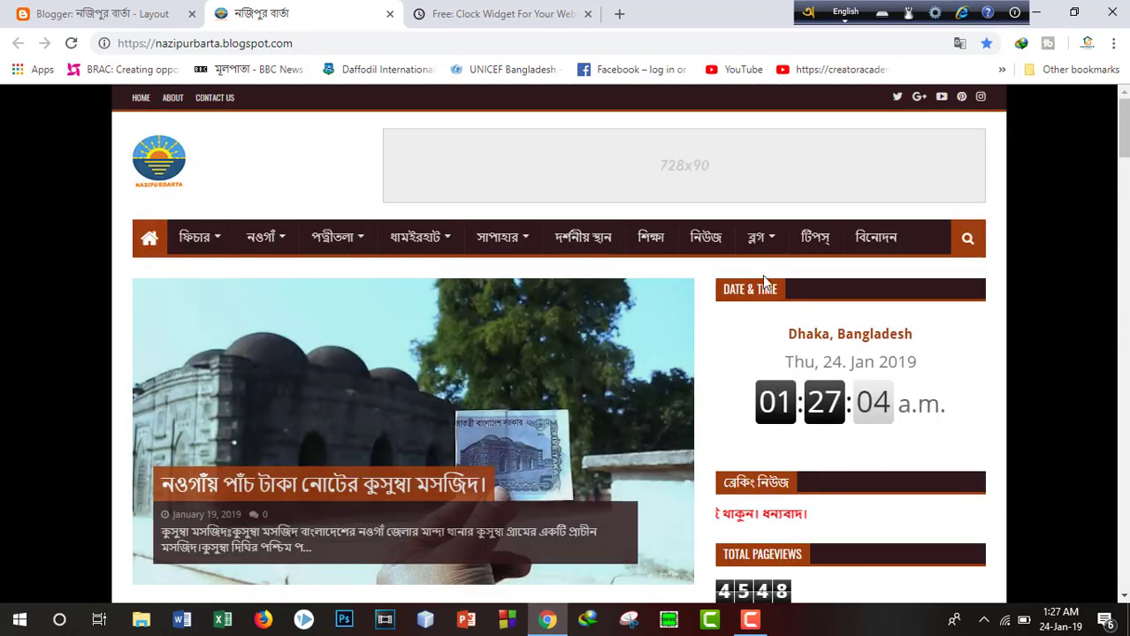